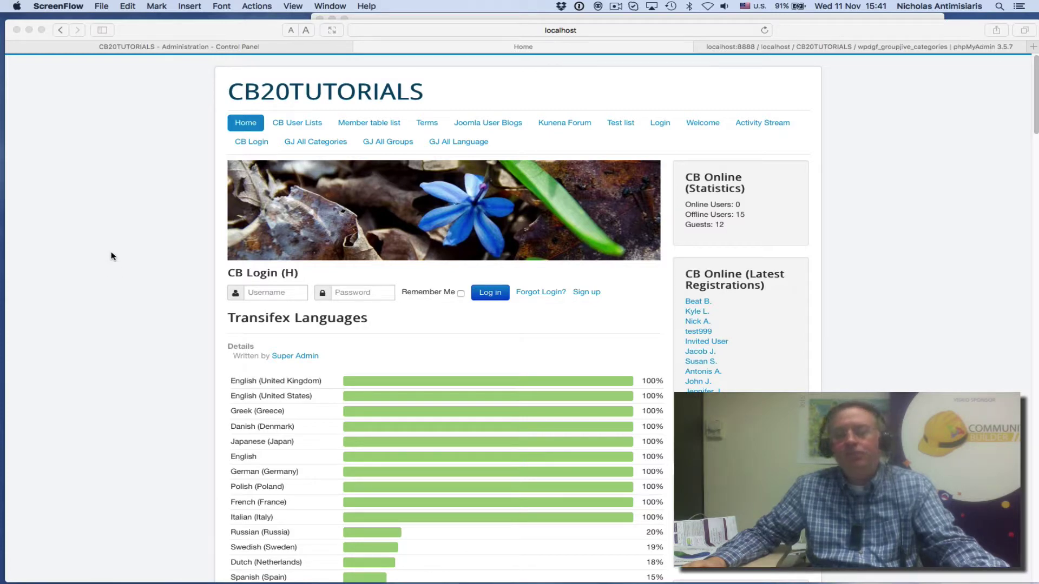
Browse the GroupJive All Categories and All Groups pages, scrolling through the group cards
click(327, 144)
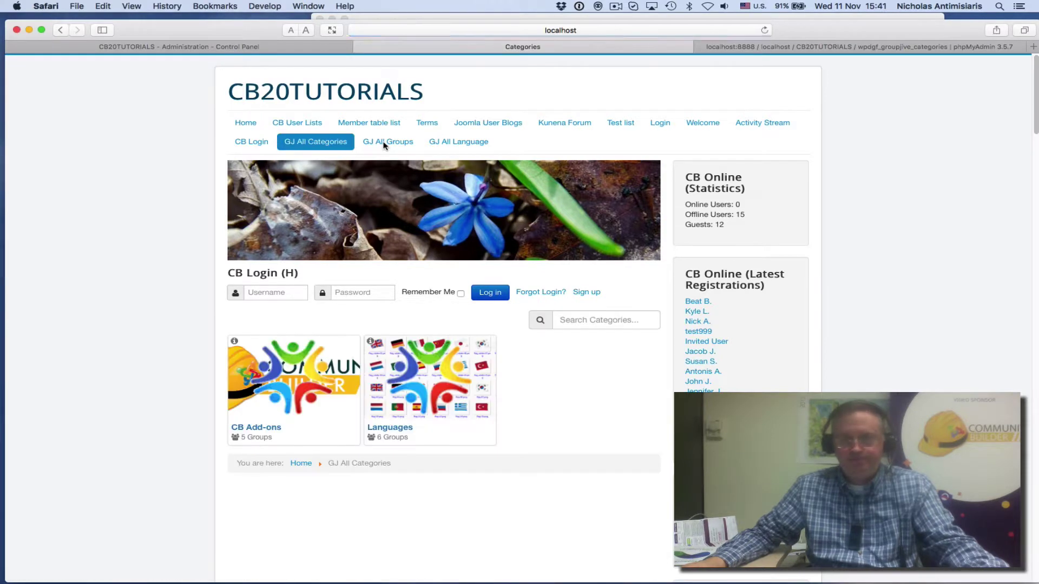
click(384, 144)
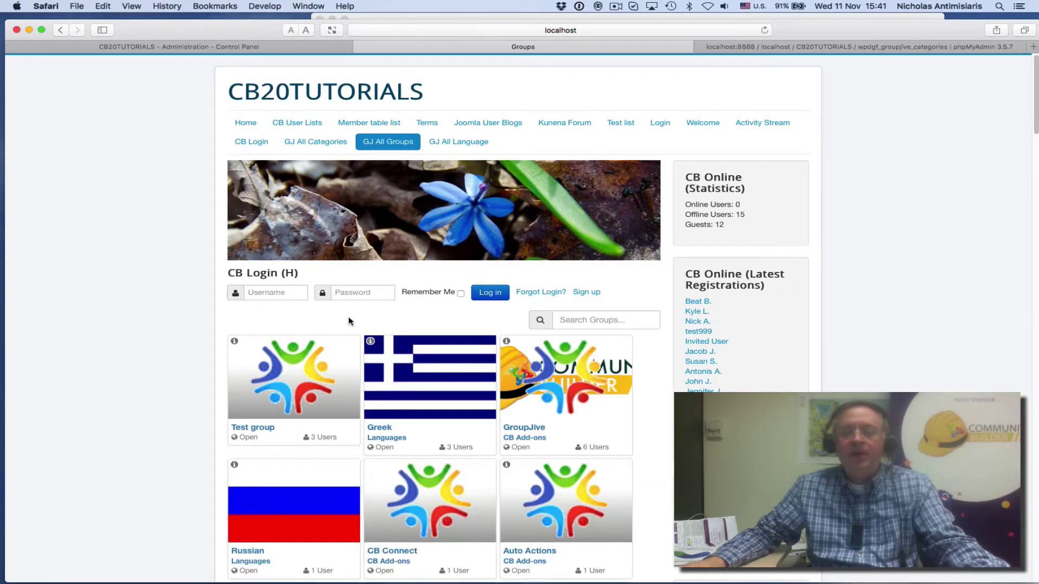
scroll(468, 366, down, 3)
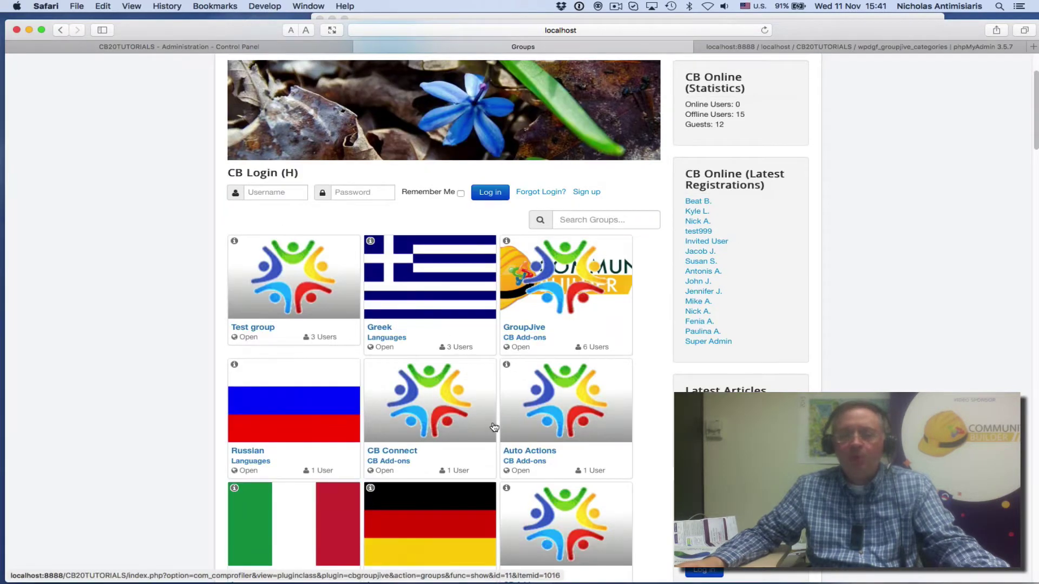
scroll(442, 389, down, 5)
scroll(485, 427, up, 8)
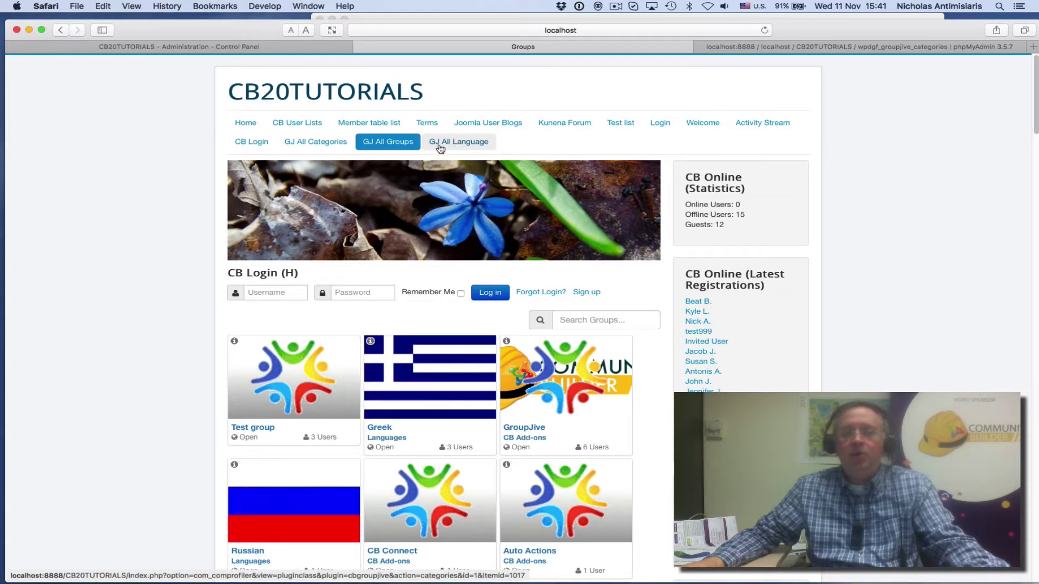
Open the Languages category with its Greek, Russian, Italian, German, French and Japanese groups
click(455, 143)
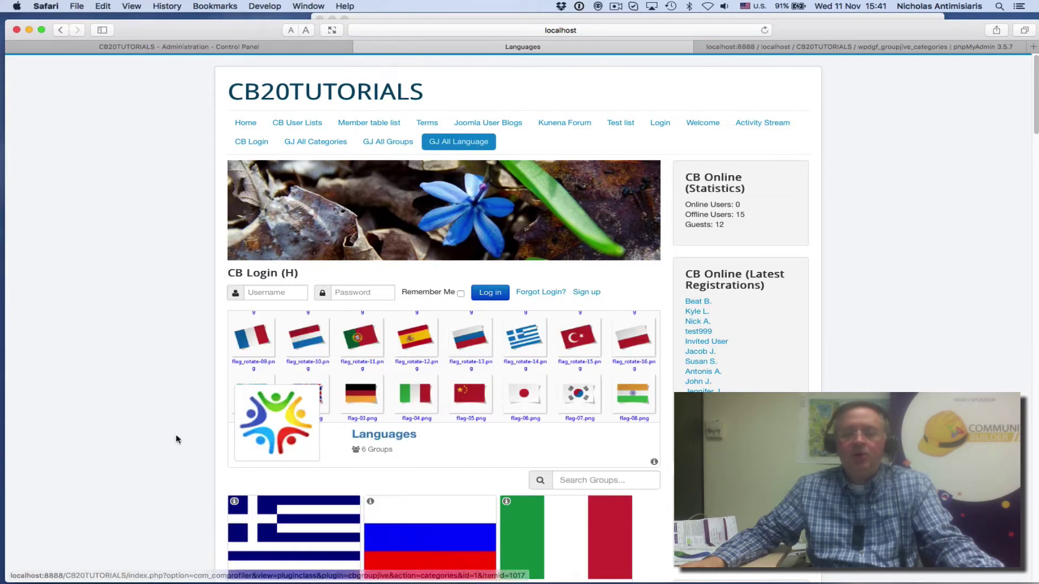
scroll(176, 435, down, 5)
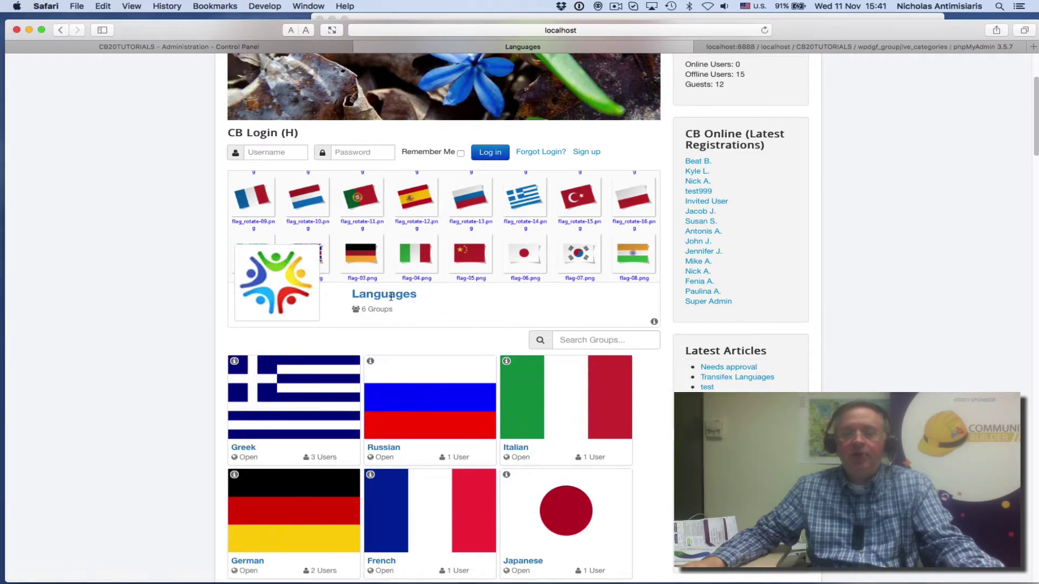
scroll(390, 296, up, 3)
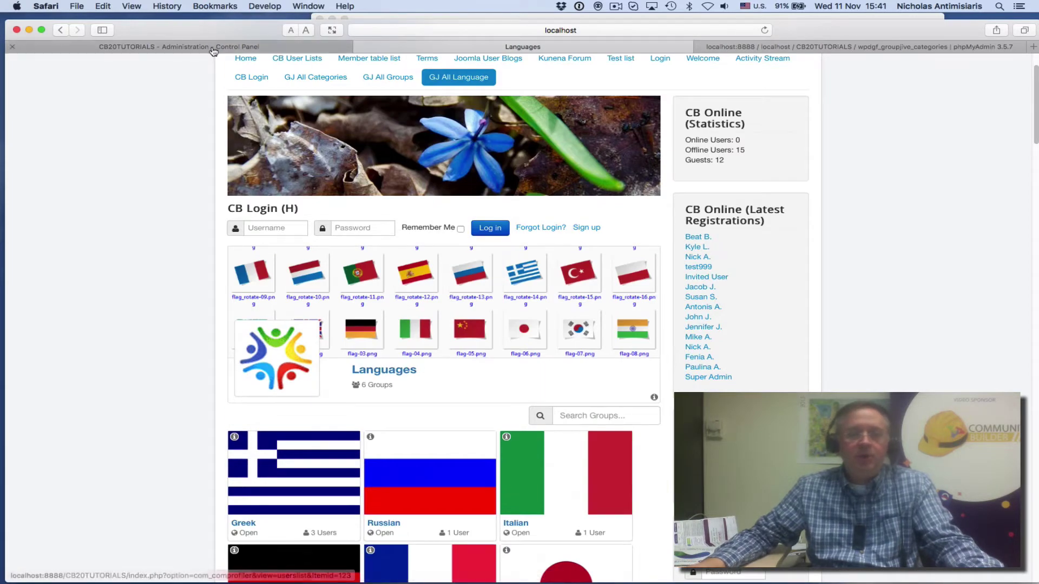
Confirm the Main Menu item GJ All Language targets category ID 1, closing without saving
click(212, 47)
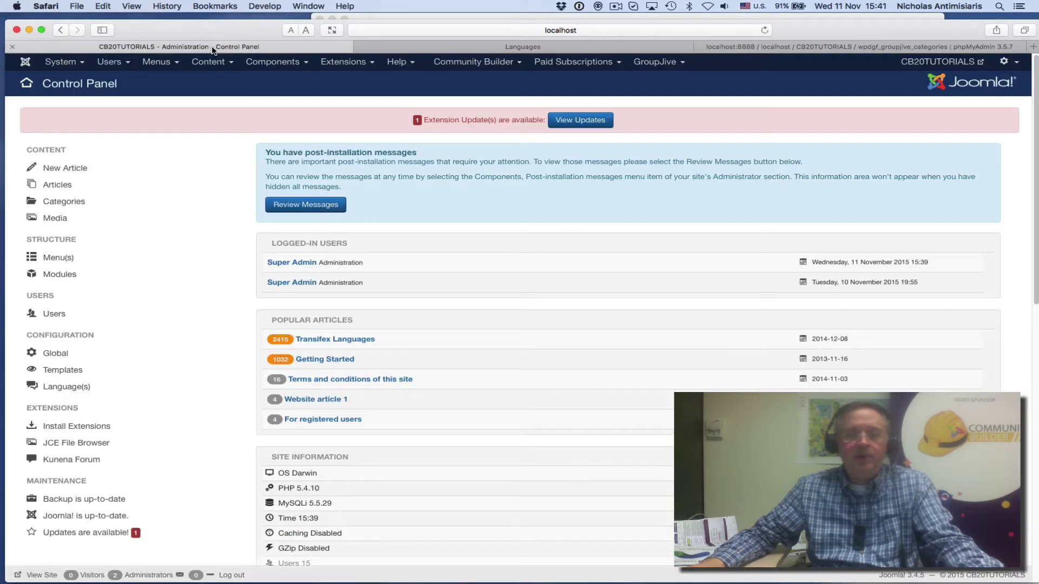
click(168, 64)
mouse_move(185, 158)
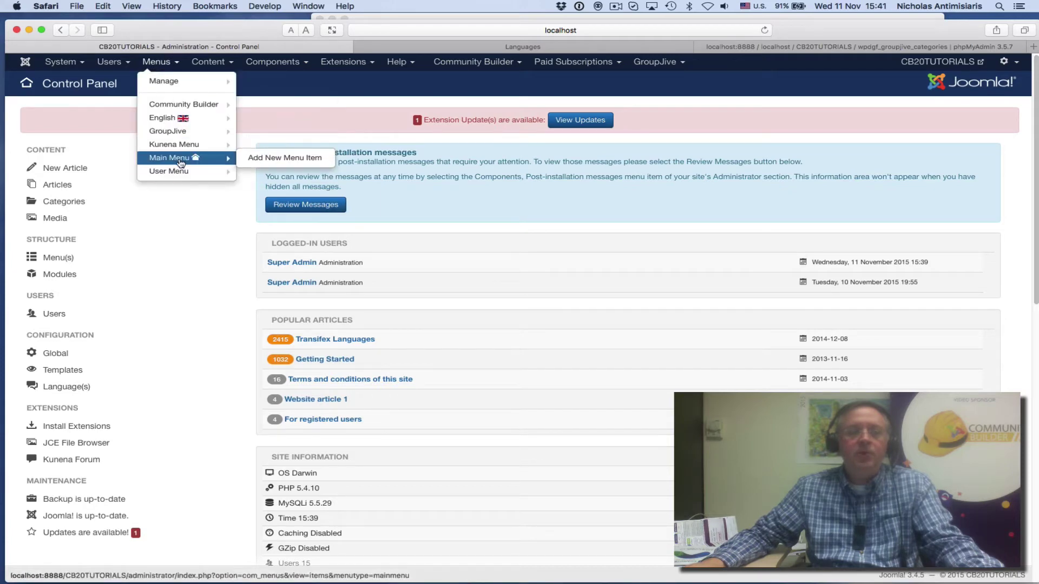
click(180, 161)
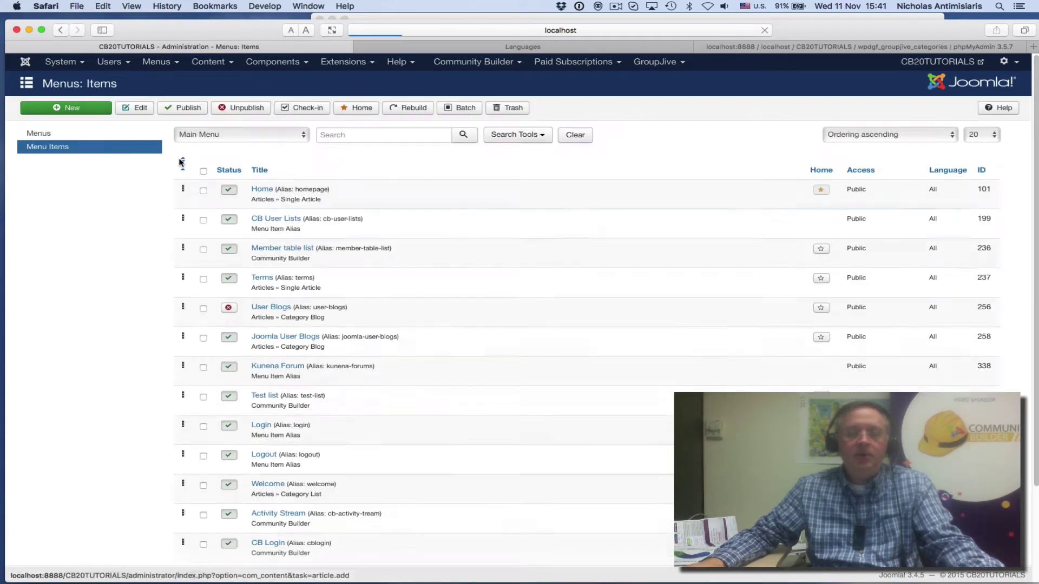
scroll(324, 320, down, 5)
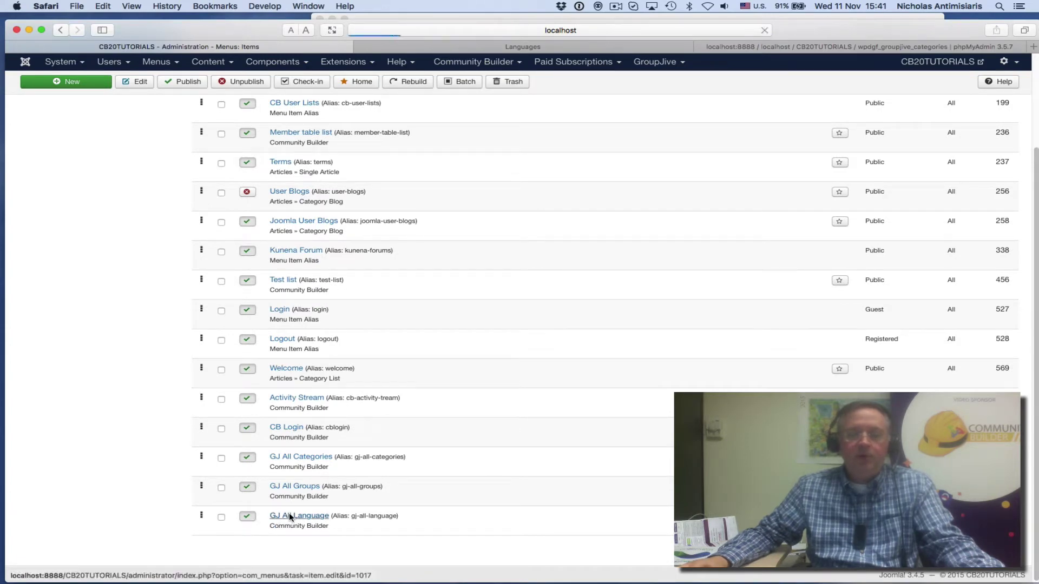
click(289, 516)
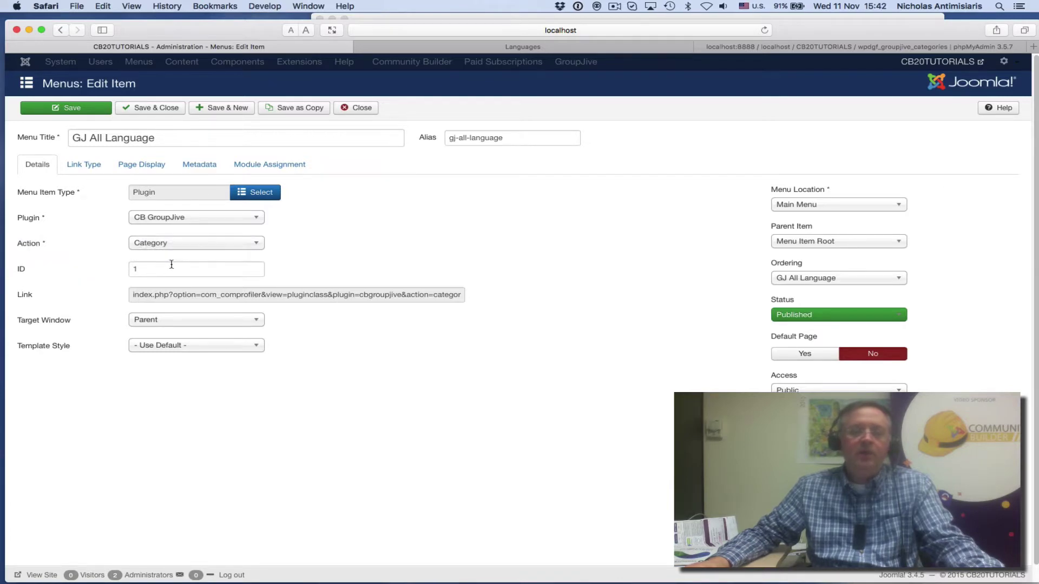
click(212, 267)
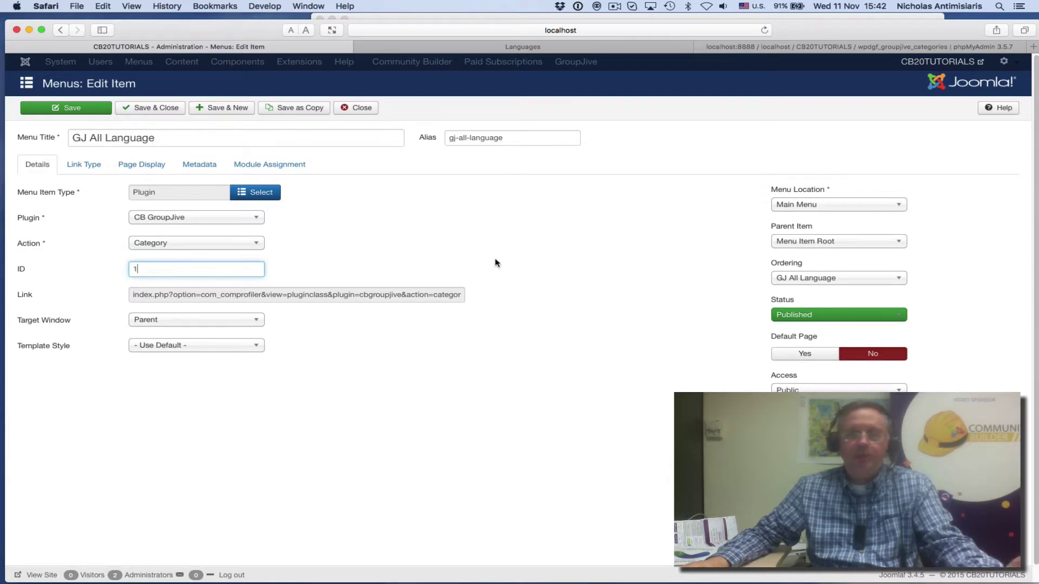
click(354, 109)
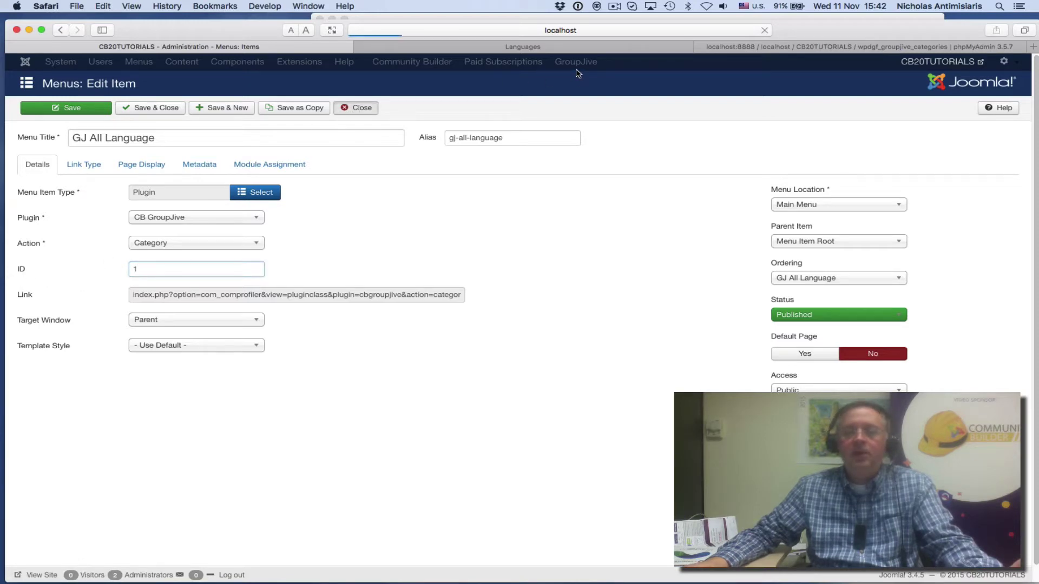
Open the GroupJive Categories list showing Languages (ID 1) and CB Add-ons (ID 2)
click(664, 64)
mouse_move(663, 82)
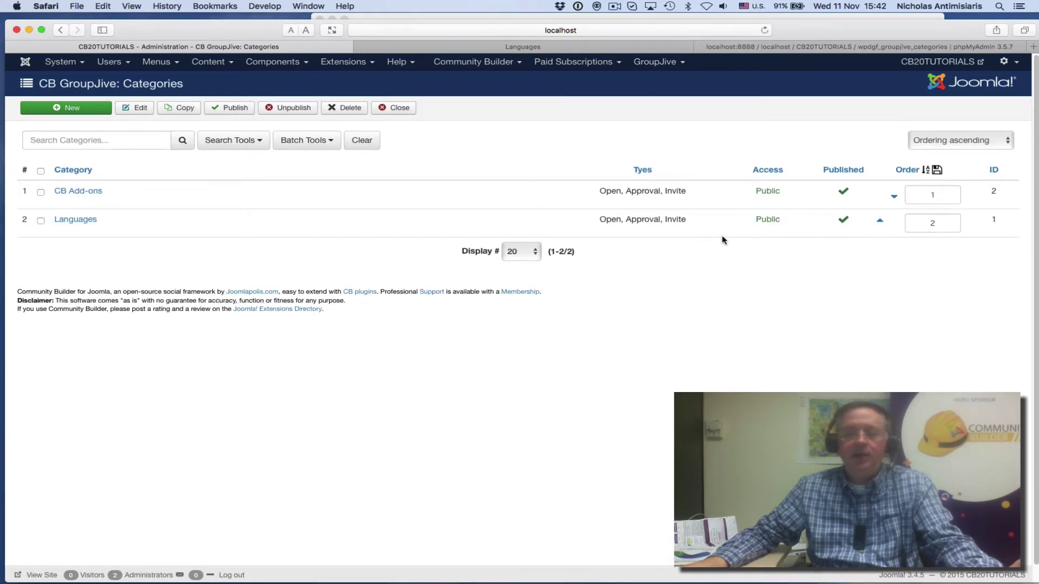
drag(97, 222, 66, 222)
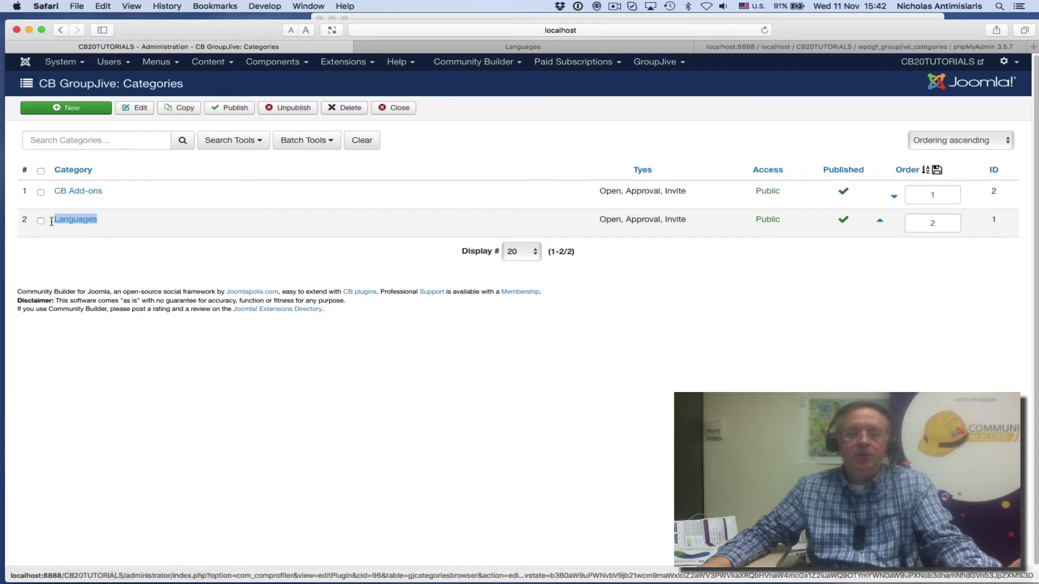
click(111, 228)
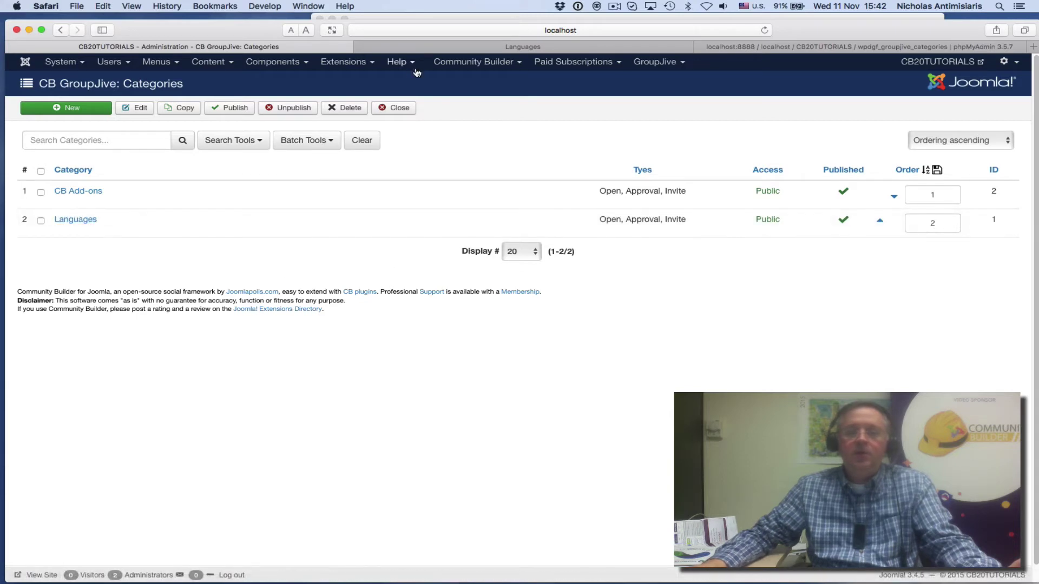
Reload the front-end Languages category and scroll to the Greek group with its 3 users
click(416, 48)
scroll(497, 190, up, 2)
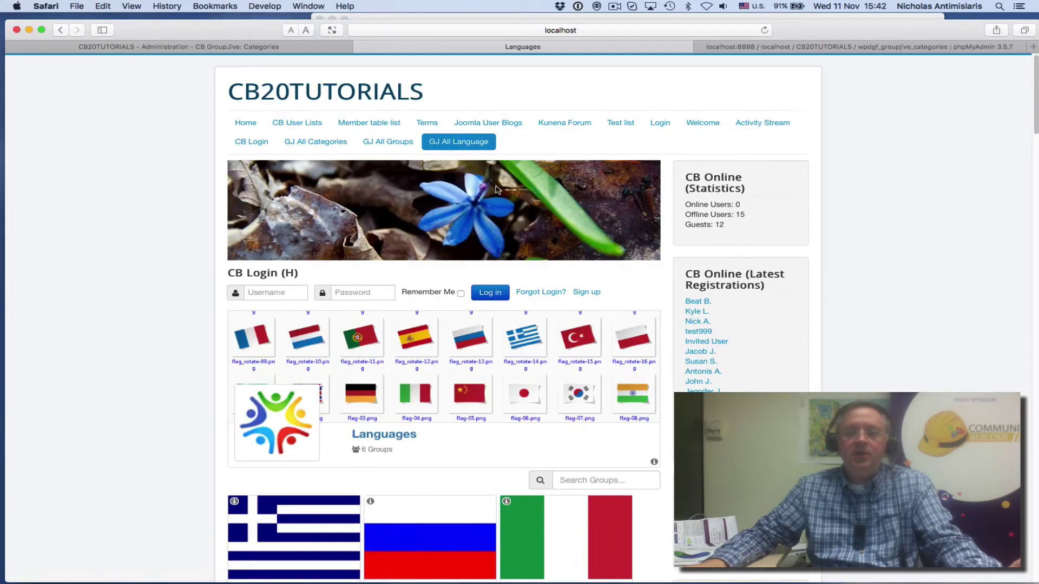
click(453, 143)
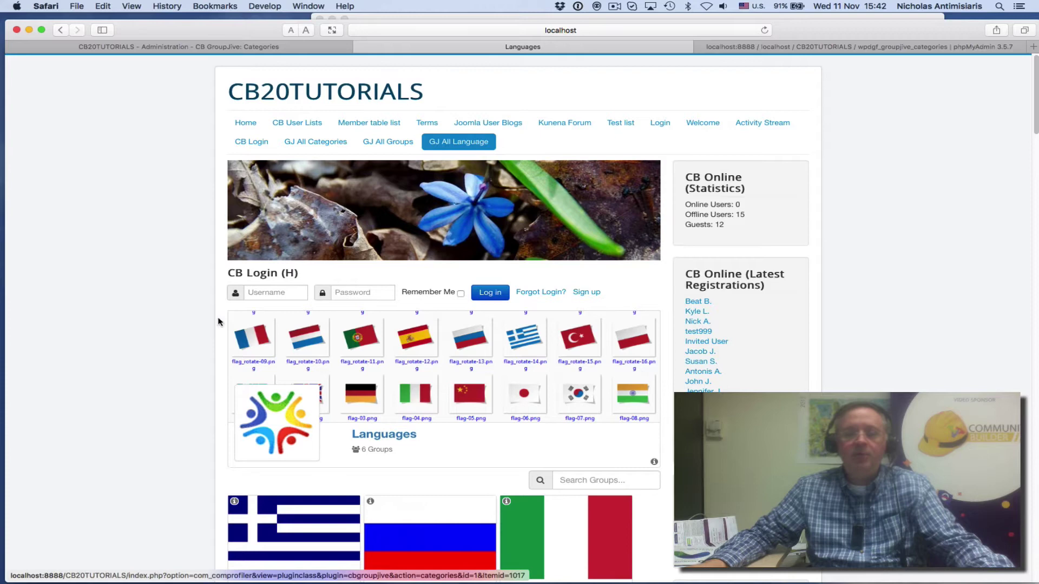
scroll(373, 316, down, 2)
scroll(425, 312, down, 1)
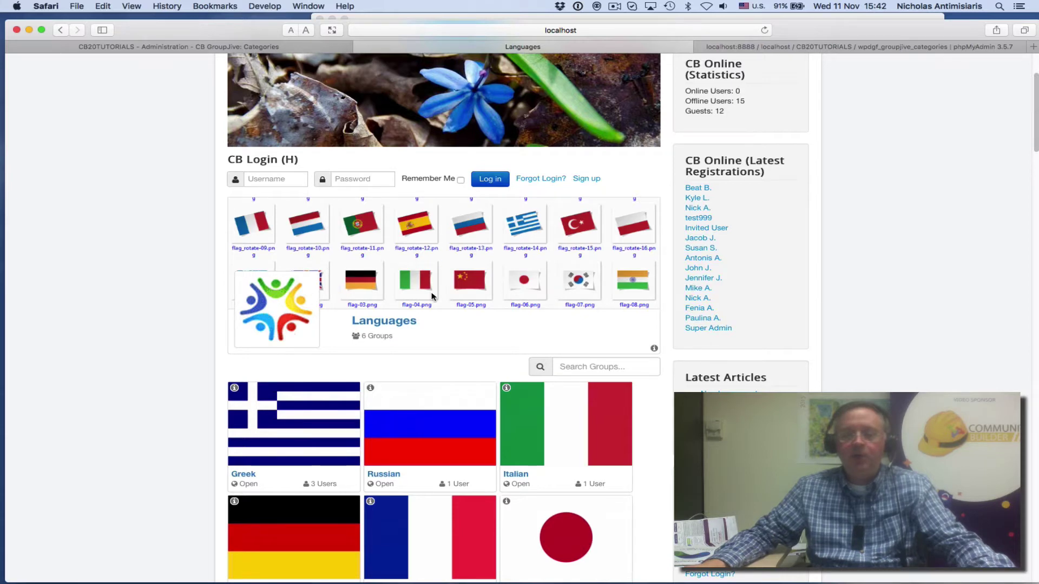
scroll(432, 296, down, 3)
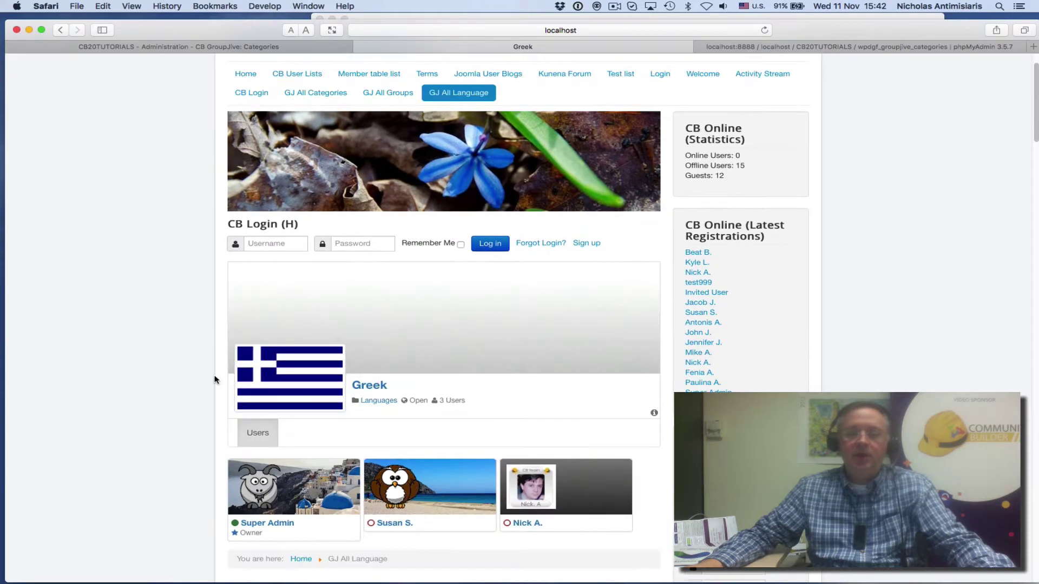
scroll(214, 380, down, 3)
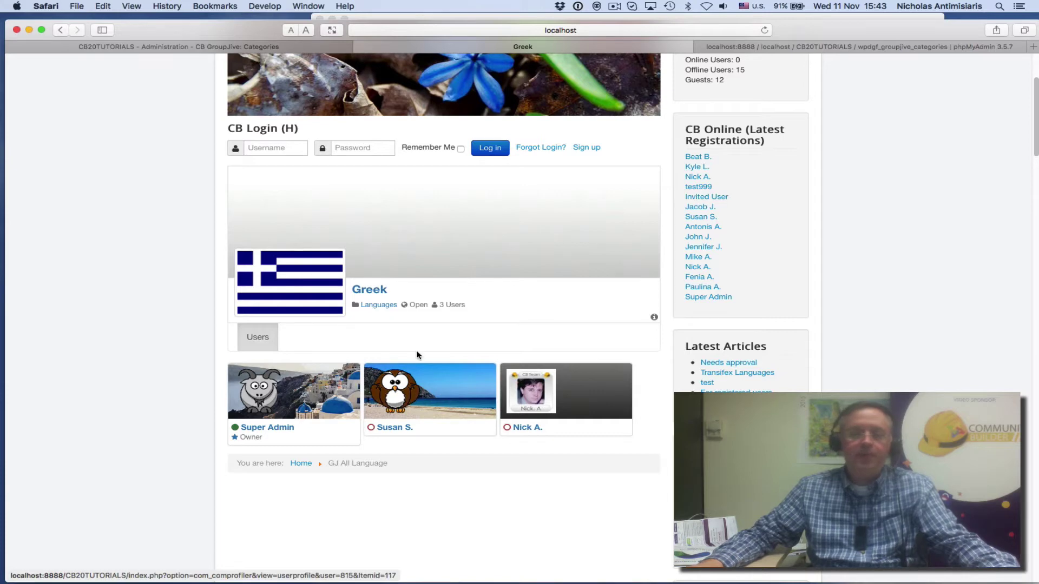
scroll(420, 352, up, 5)
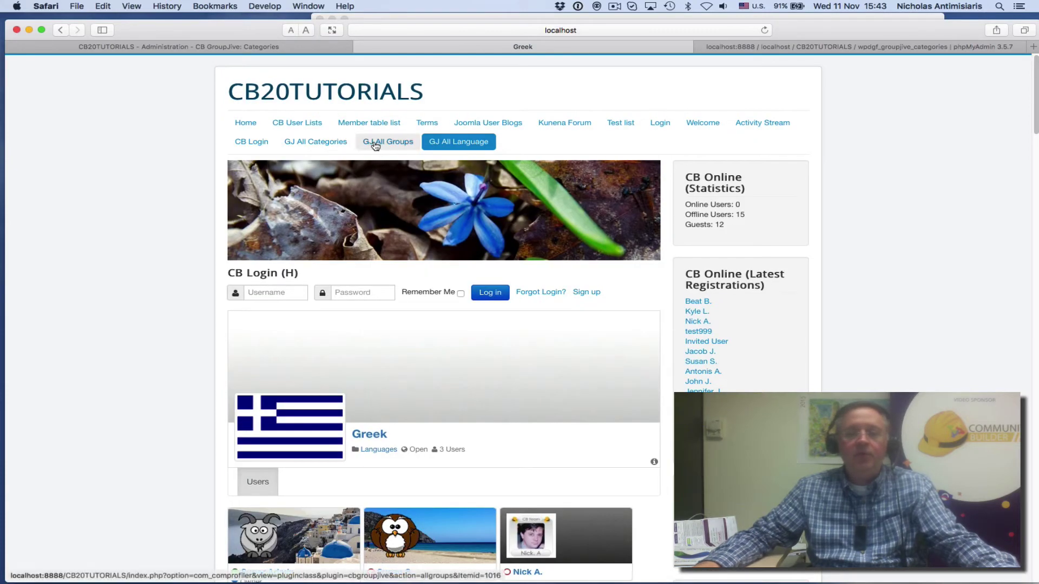
From All Groups, open the GroupJive group's page in CB Add-ons
click(392, 145)
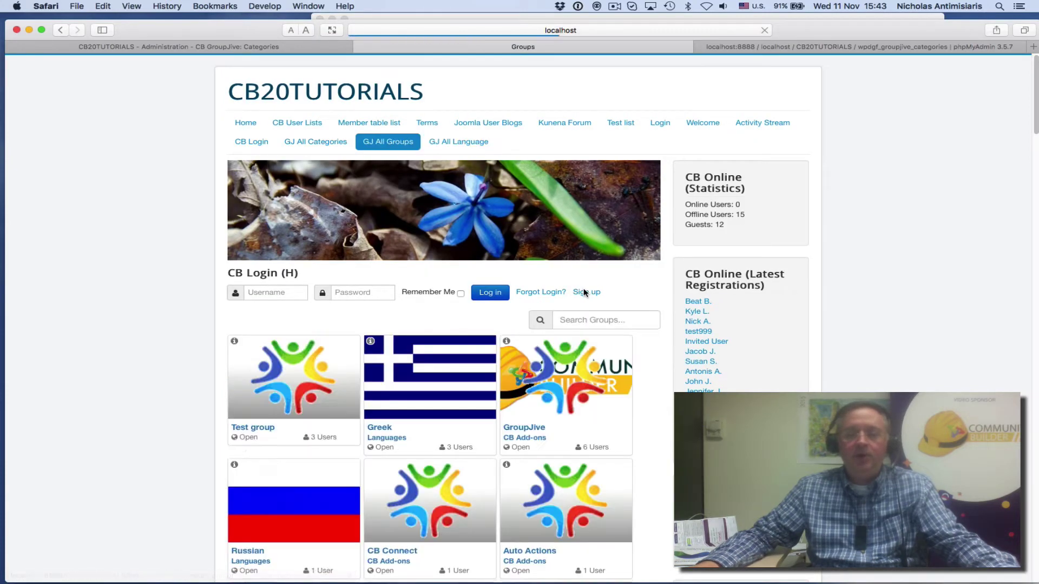
click(530, 431)
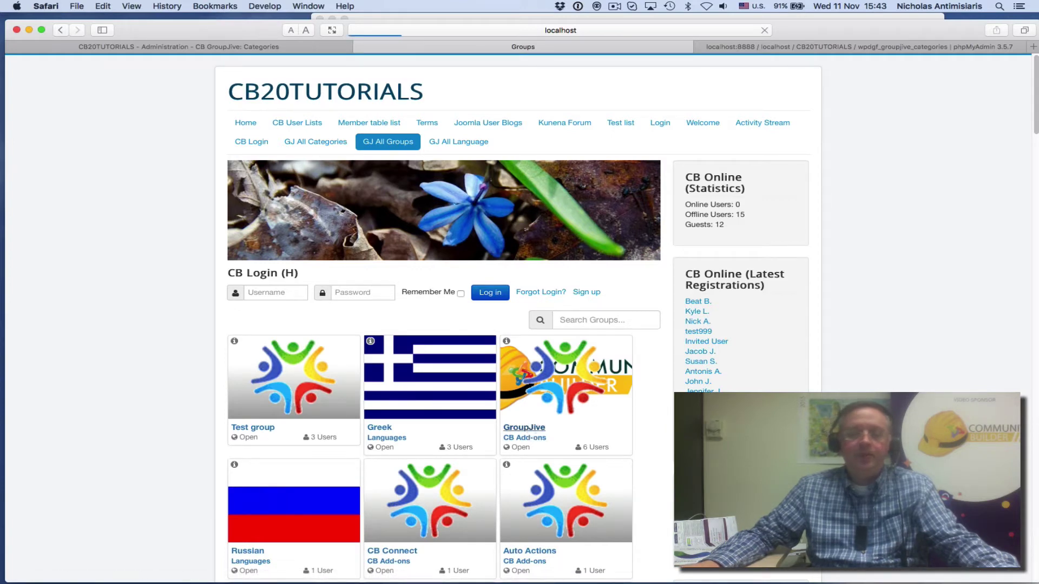
scroll(315, 422, down, 3)
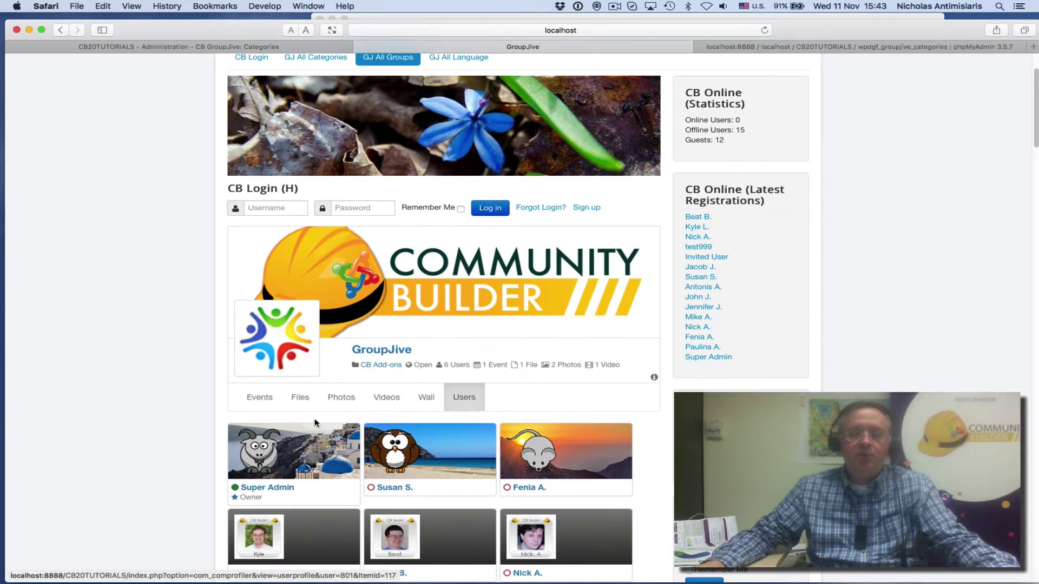
Look through the group's Files, Photos, Videos and Wall, ending on Events with GroupJive 3.0 RC1
click(256, 402)
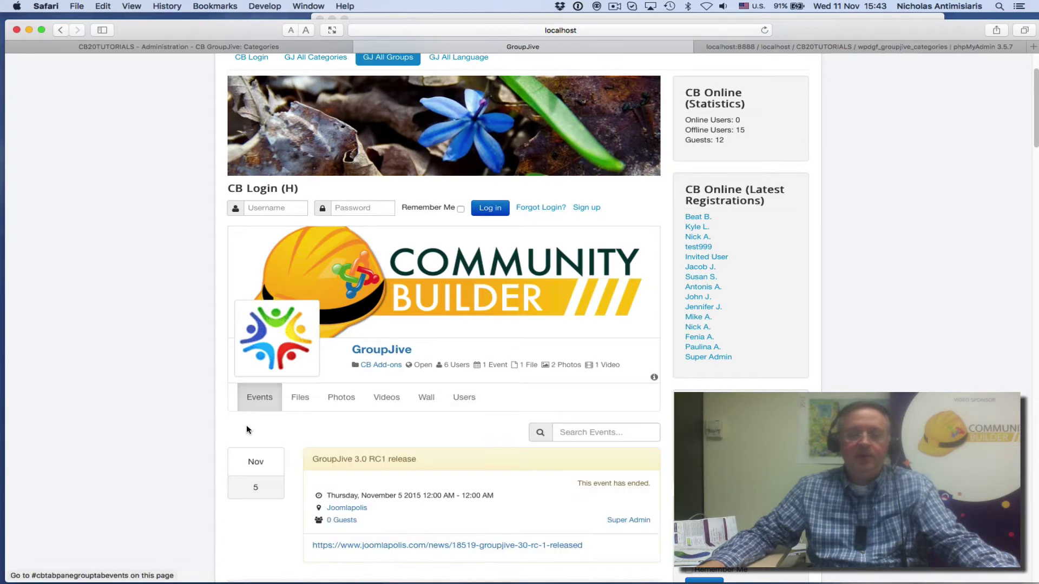
click(300, 404)
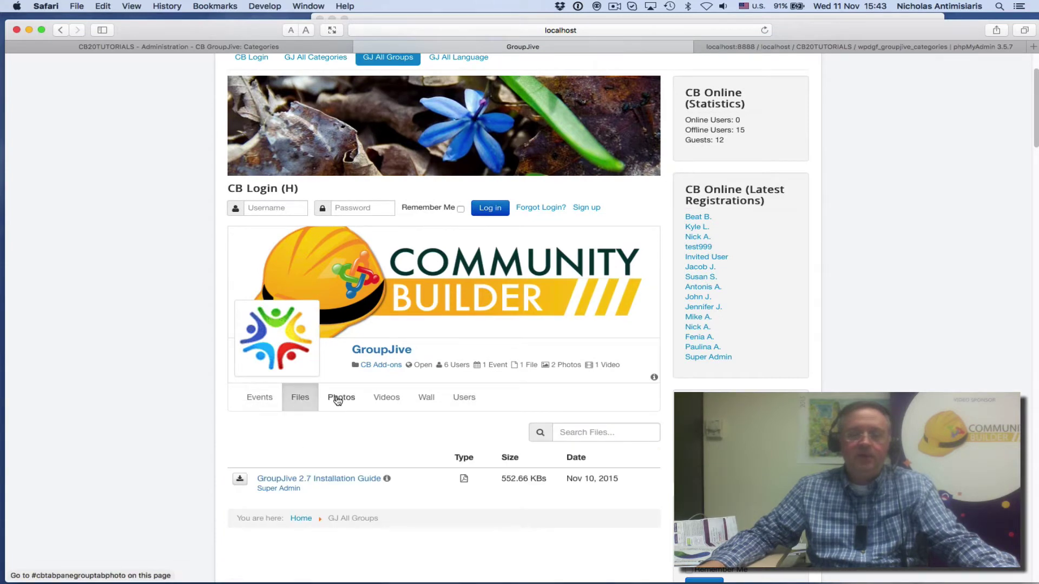
click(336, 399)
click(383, 400)
scroll(211, 416, down, 2)
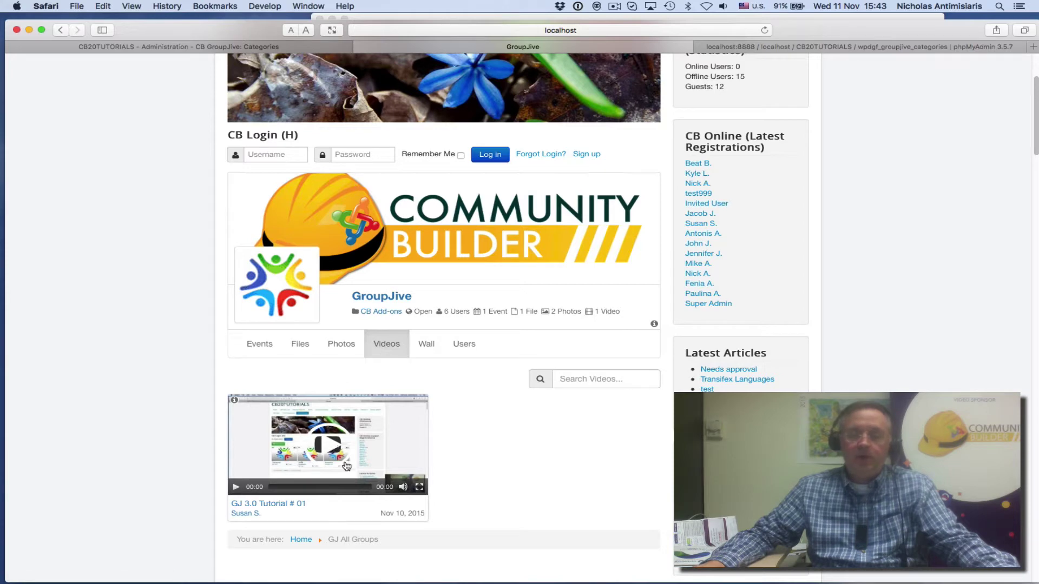
click(426, 344)
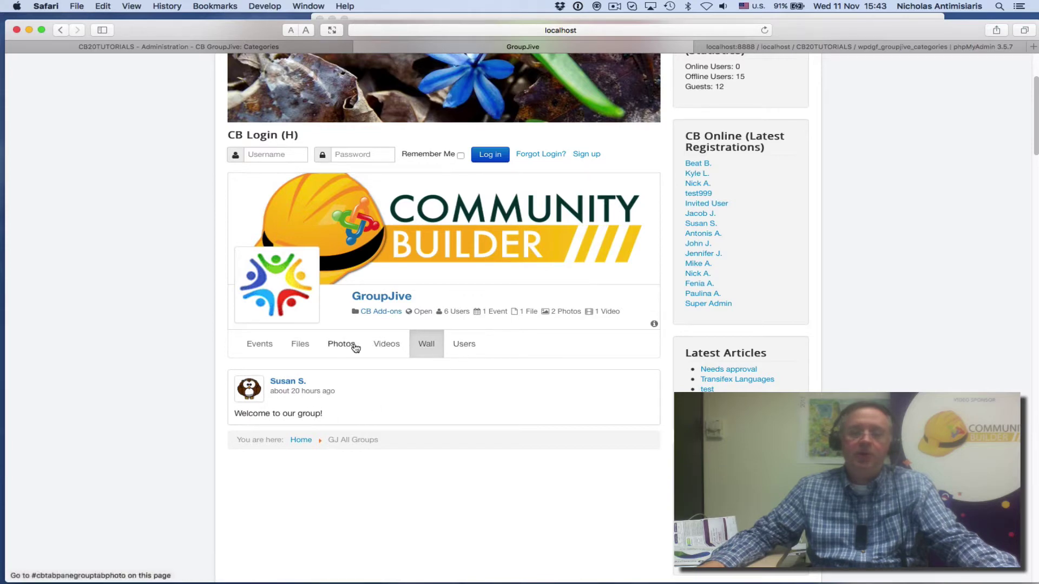
click(336, 351)
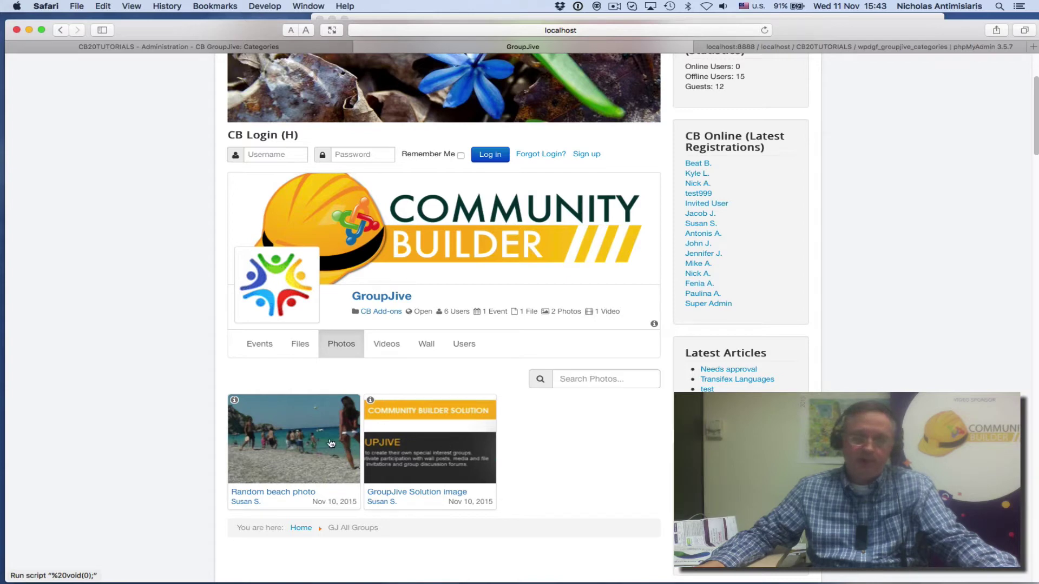
click(300, 346)
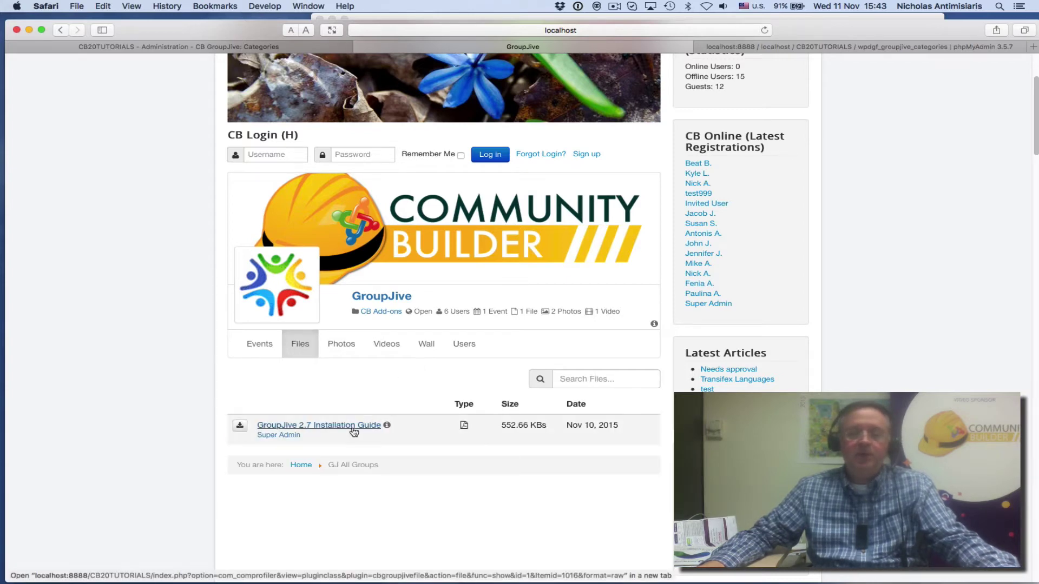
click(257, 350)
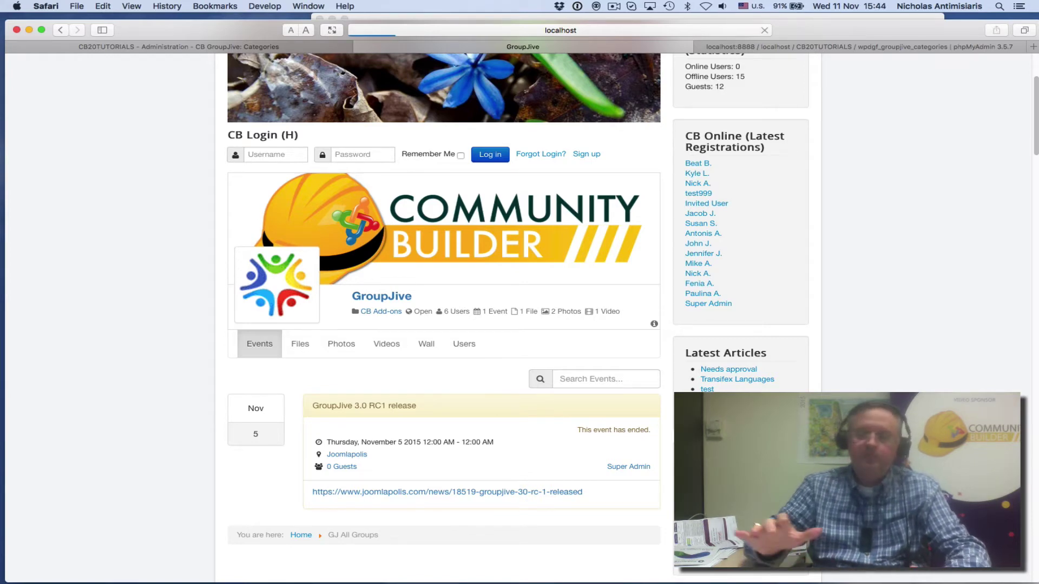
Reload the group page and view Files, Photos, Videos, Wall, Invites and Users as a member
key(super+r)
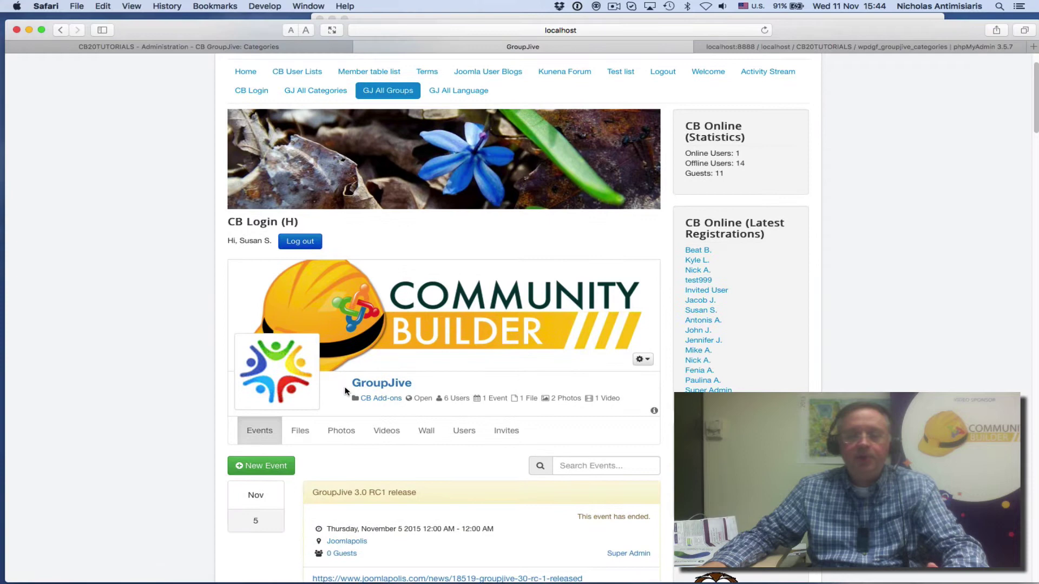
scroll(344, 391, down, 2)
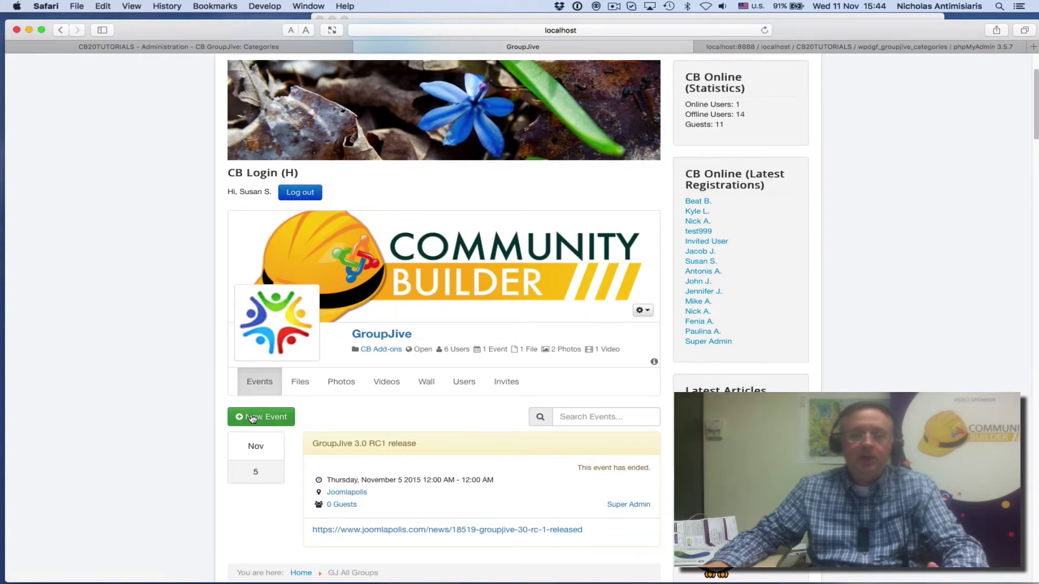
click(301, 386)
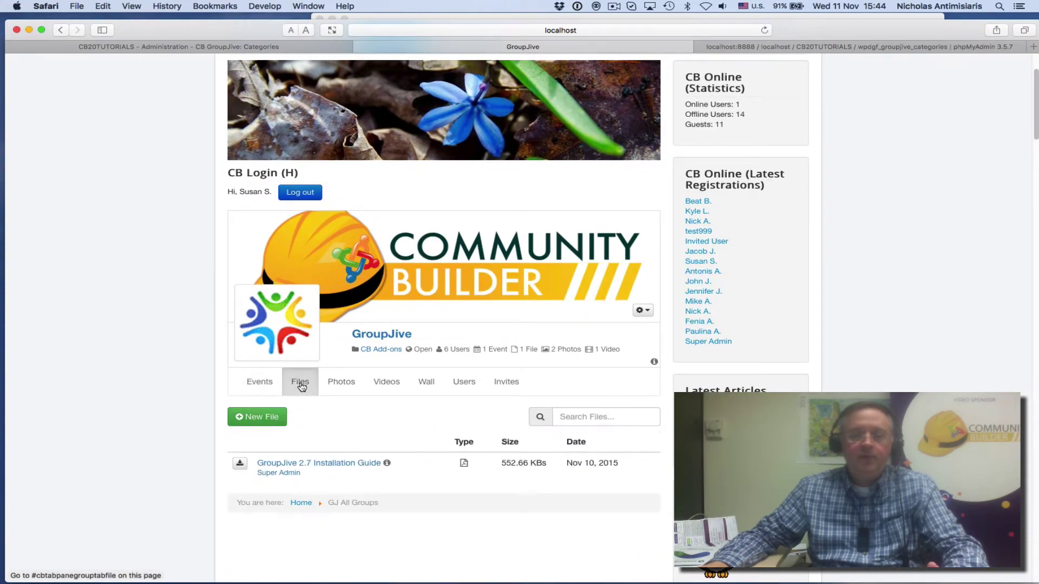
click(341, 382)
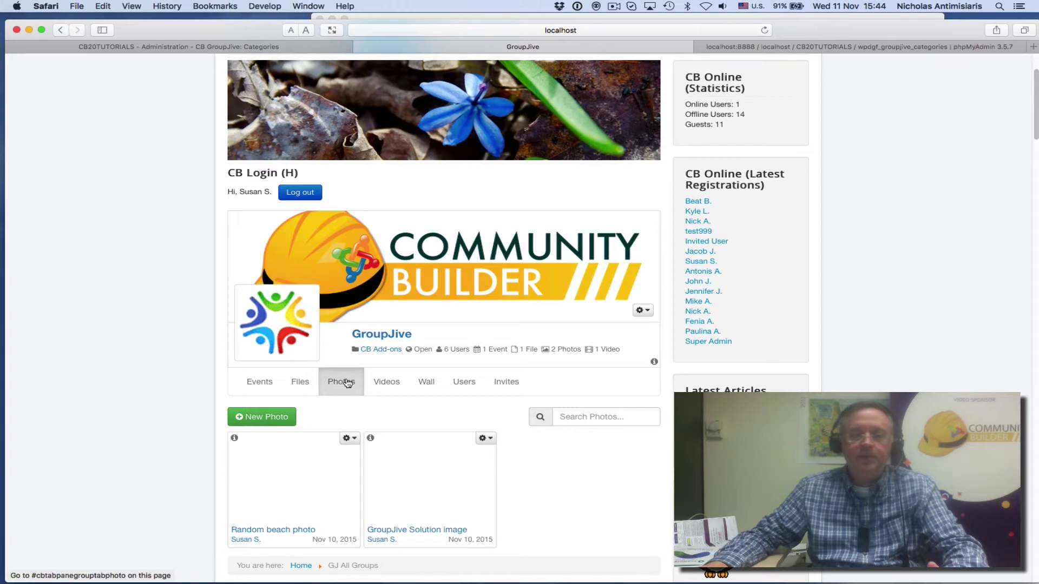
click(386, 384)
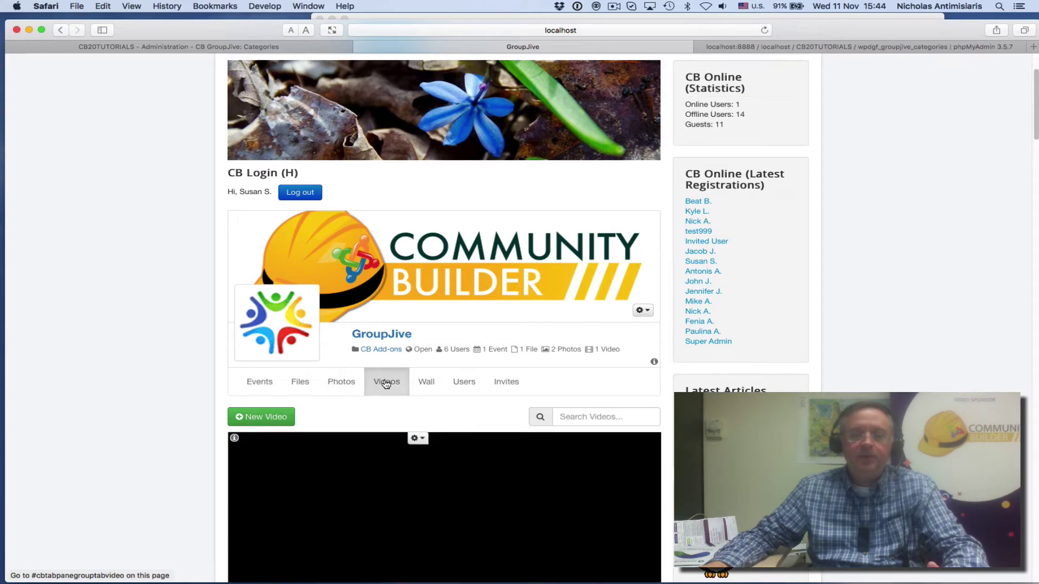
click(431, 387)
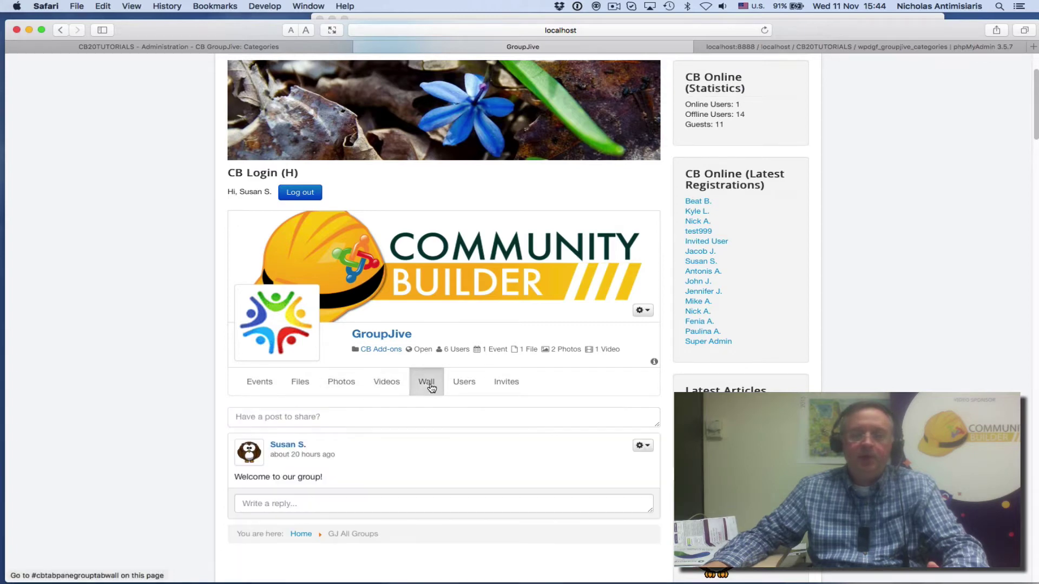
click(505, 384)
click(465, 384)
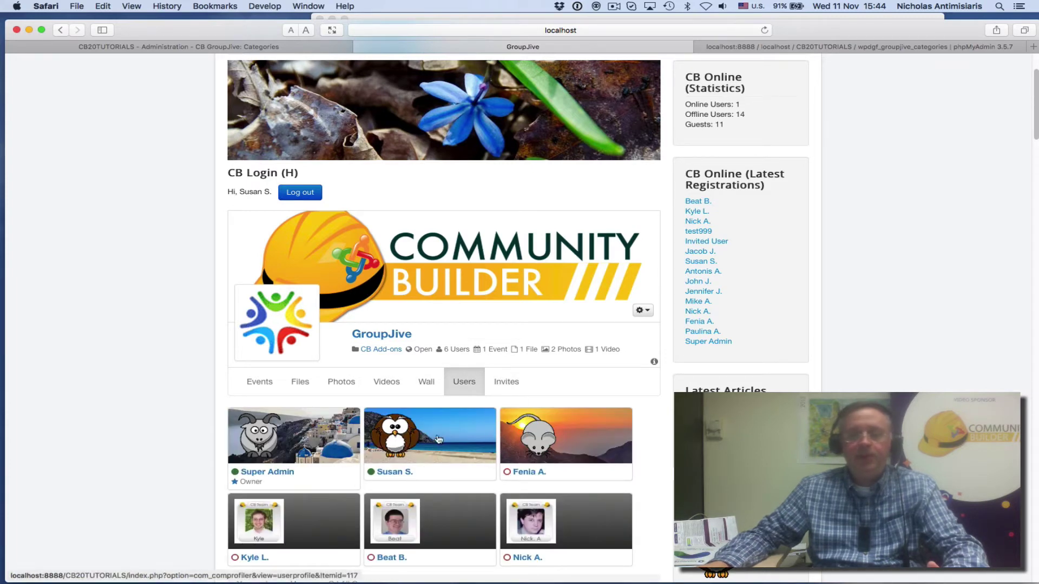
Recheck Invites and Users, then step back through Wall, Videos, Photos and Files to Events
click(508, 385)
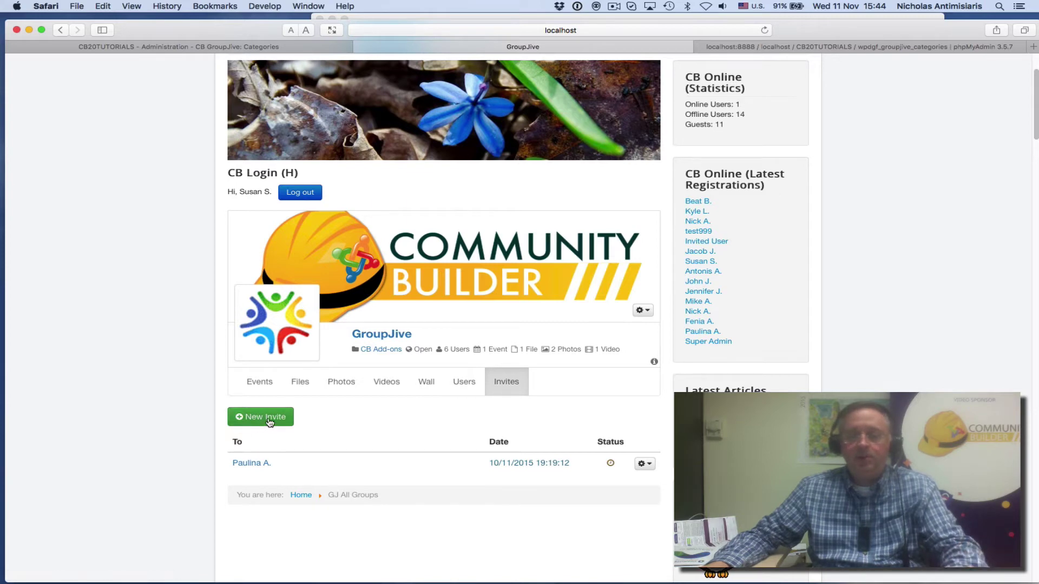
click(457, 389)
click(426, 387)
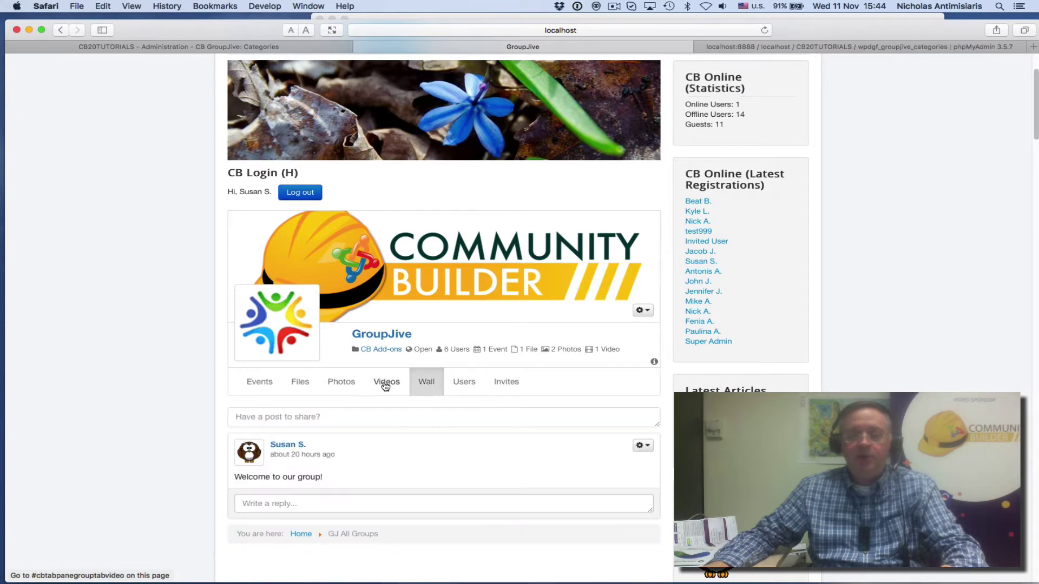
click(385, 386)
click(340, 385)
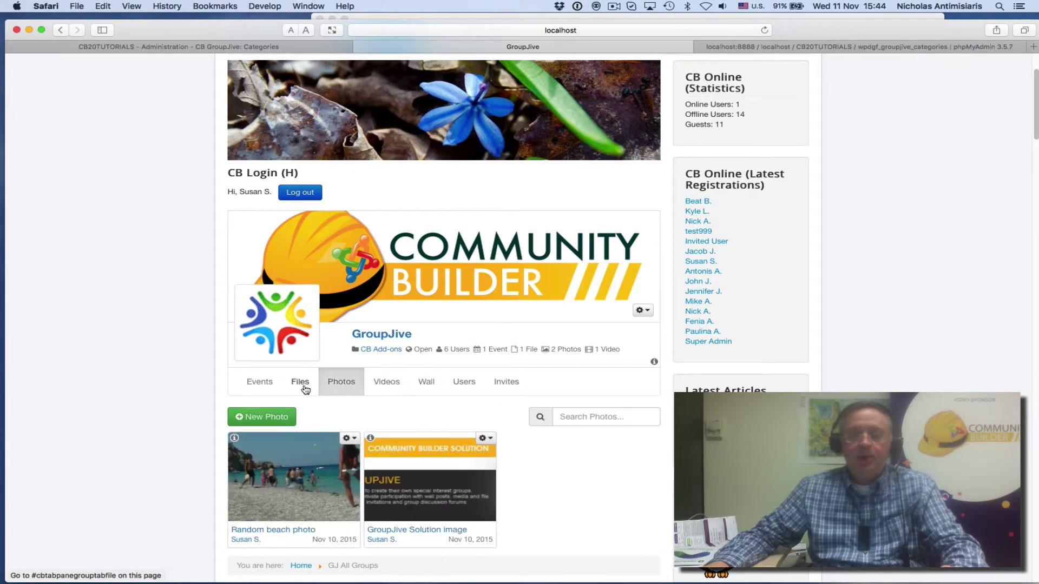
click(306, 388)
click(259, 387)
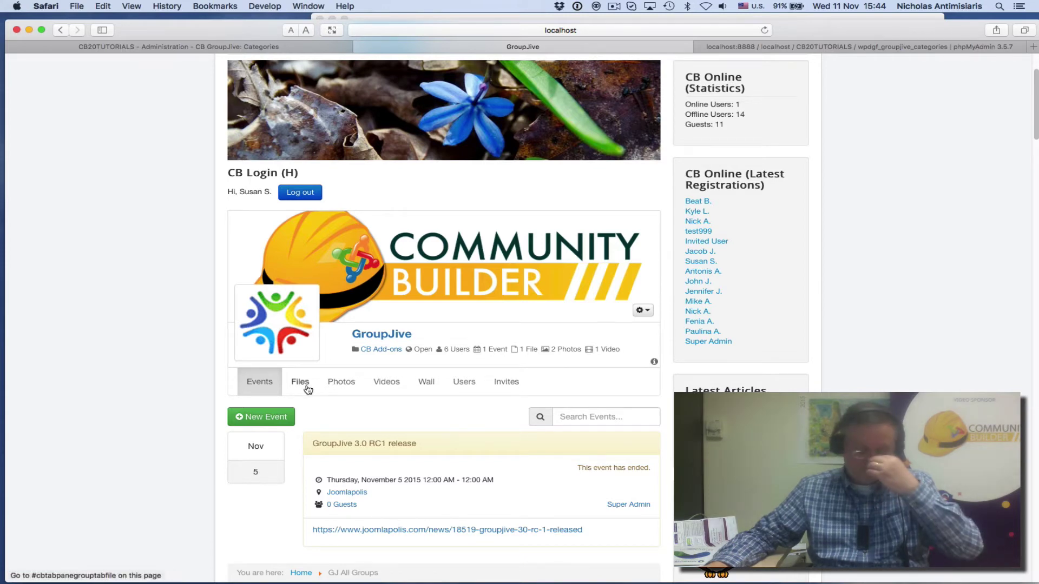
Open Community Builder Plugin Management and edit the CB GroupJive Forums plugin
click(249, 52)
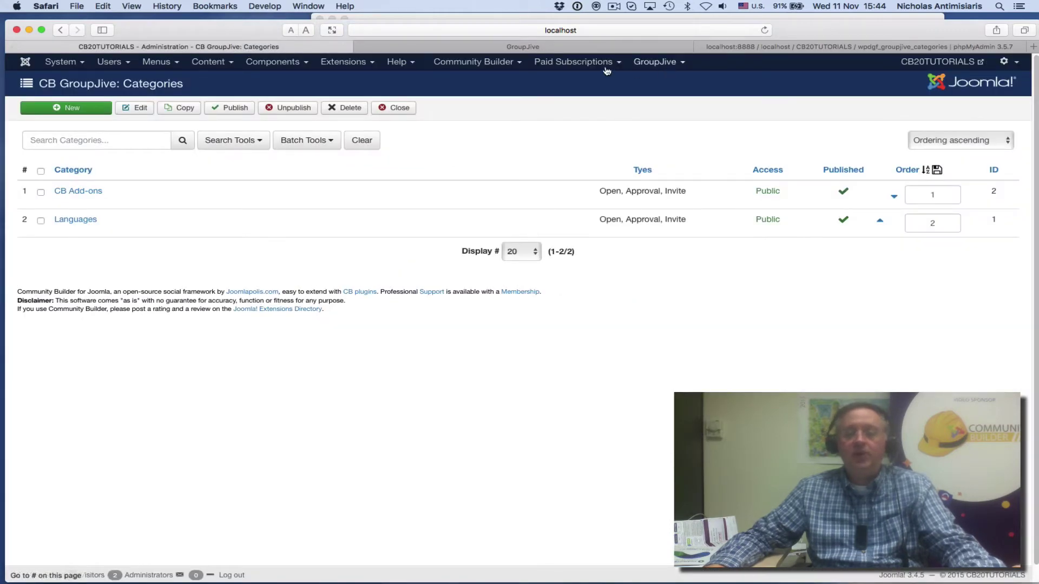
click(474, 65)
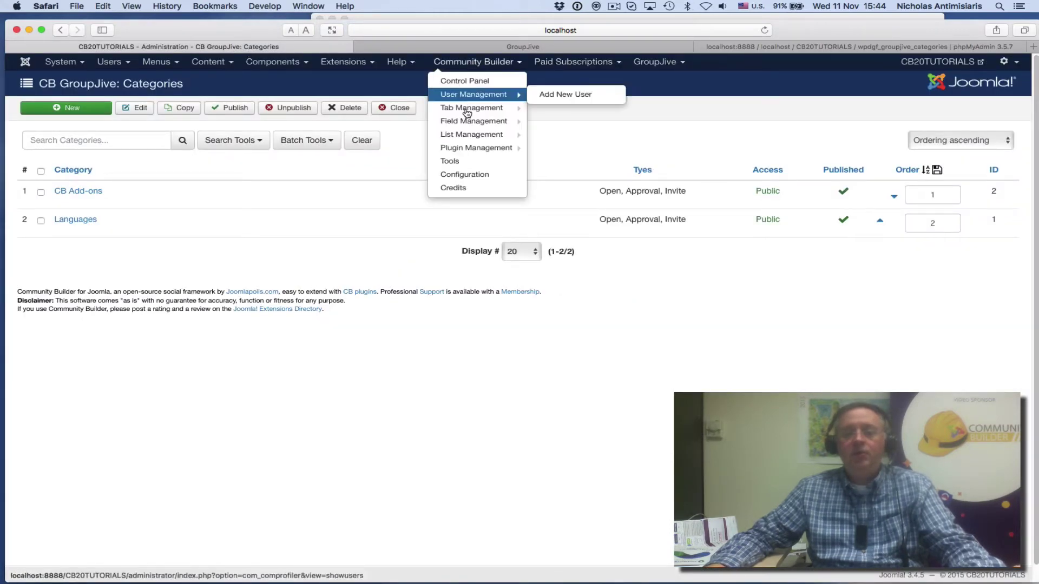
click(469, 149)
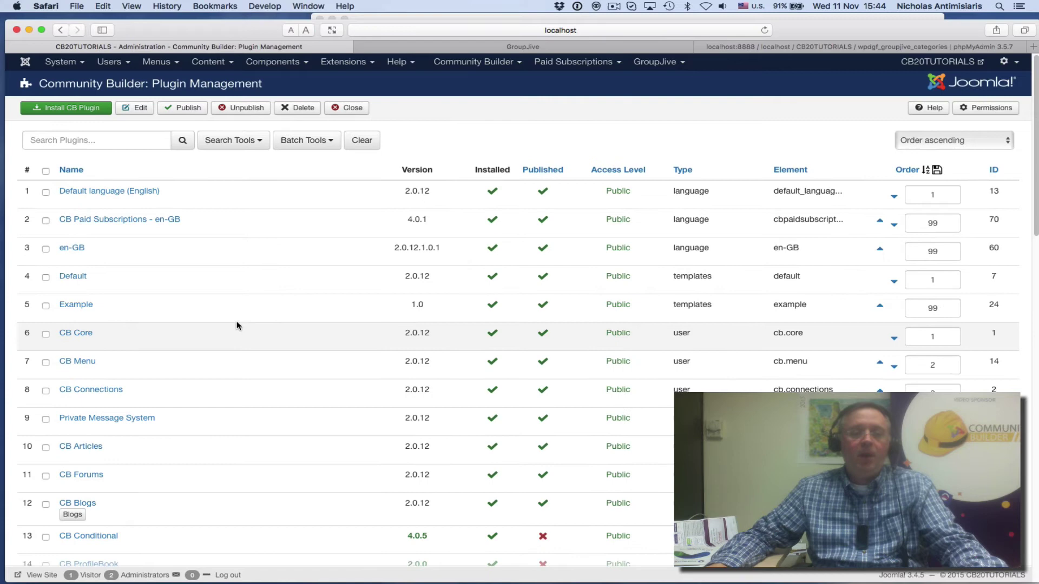
scroll(238, 323, down, 5)
scroll(236, 325, down, 15)
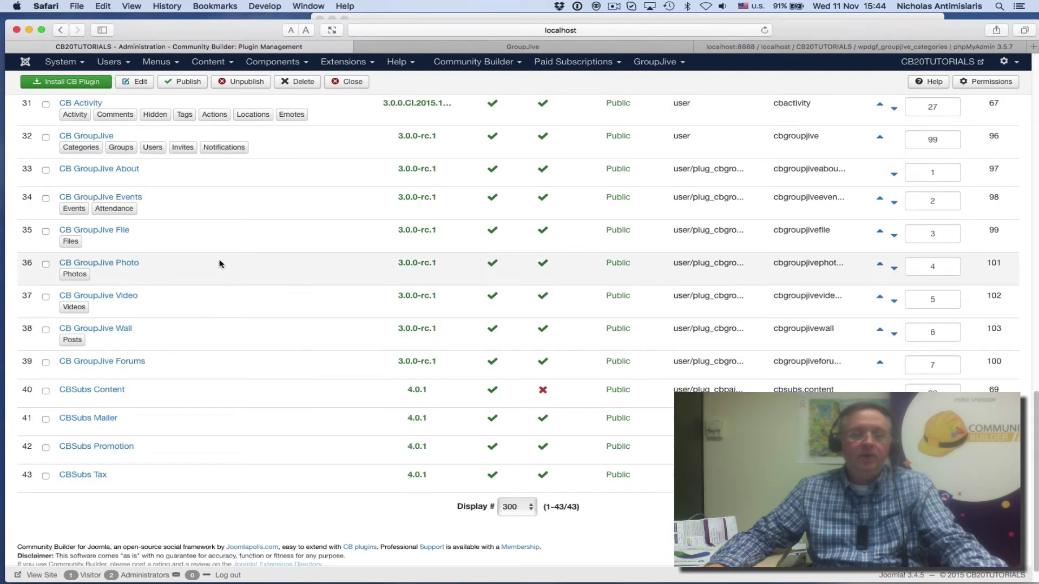
click(108, 364)
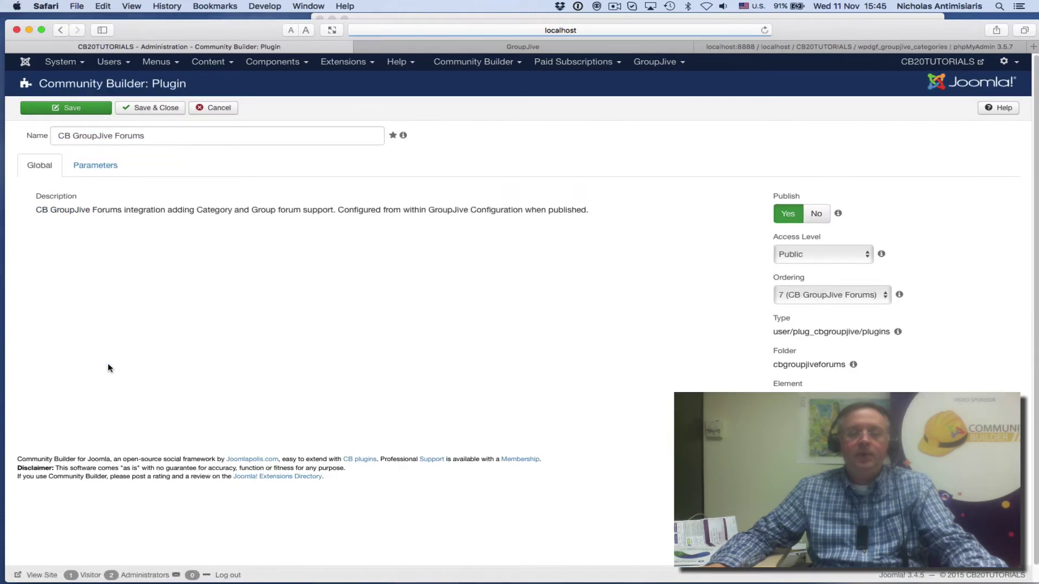
Set the plugin's forum Model to Kunena and Category to GJ Group Discussions, then save
click(106, 169)
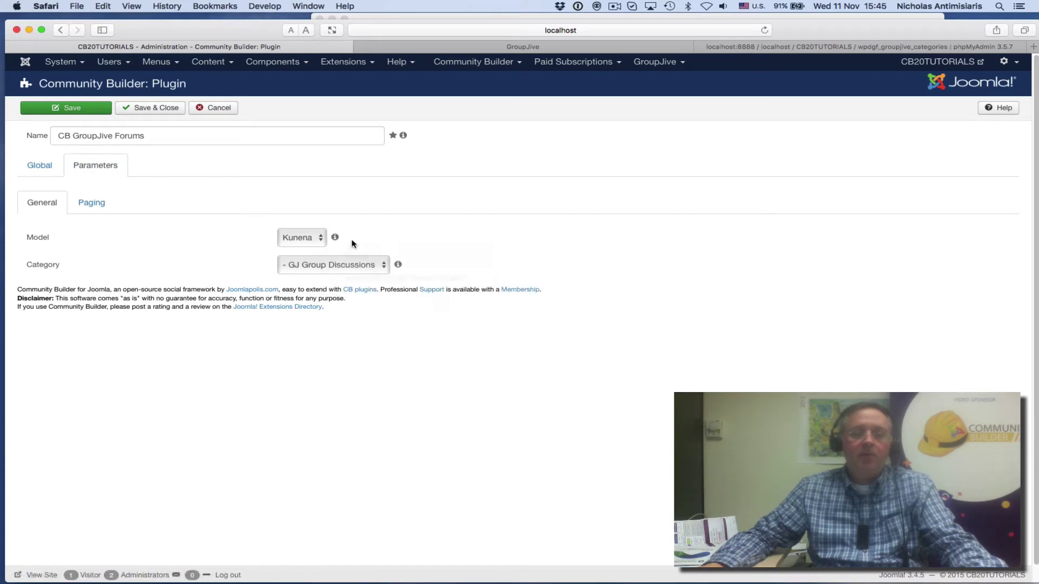
click(320, 235)
click(310, 236)
click(403, 232)
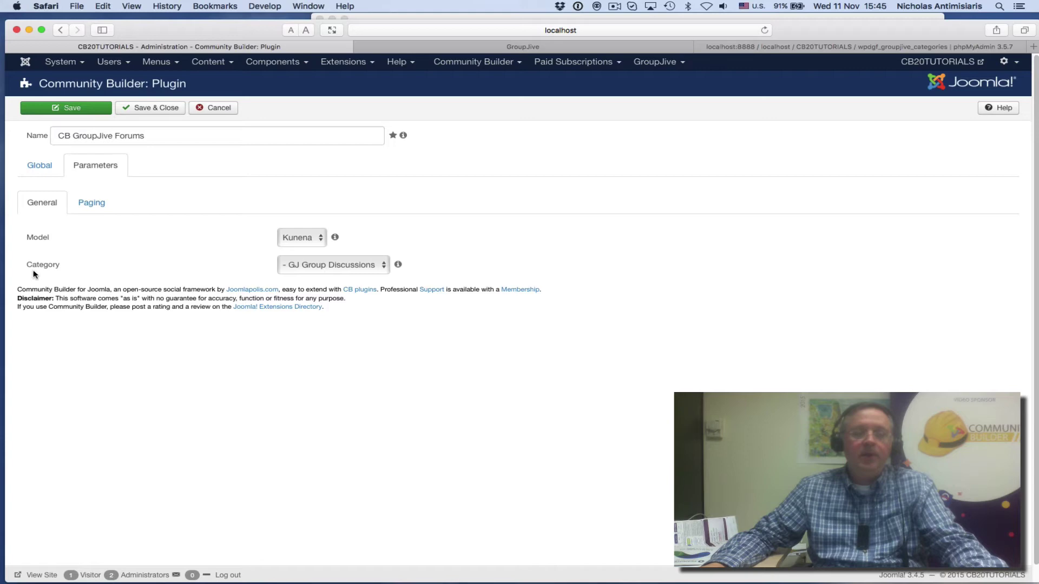
click(384, 266)
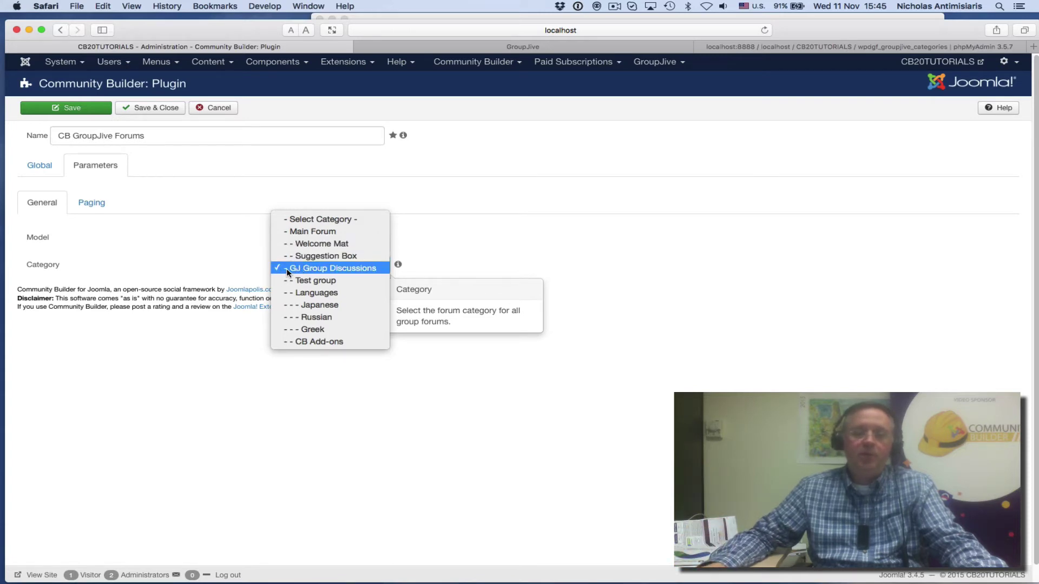
click(316, 269)
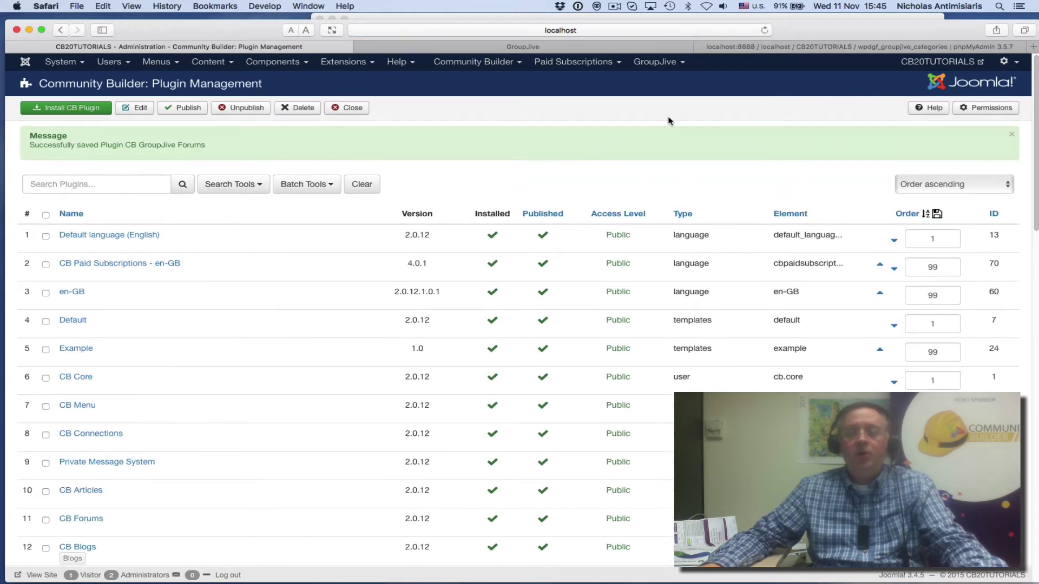
Review the CB Add-ons category's Forums integration (Enabled) and cancel back to GroupJive Categories
click(661, 62)
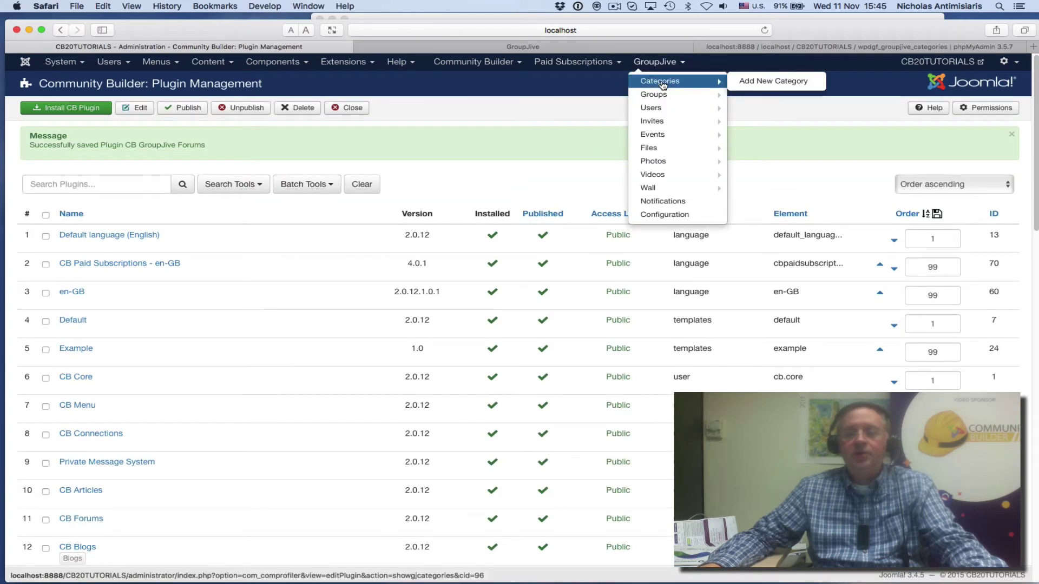
click(661, 81)
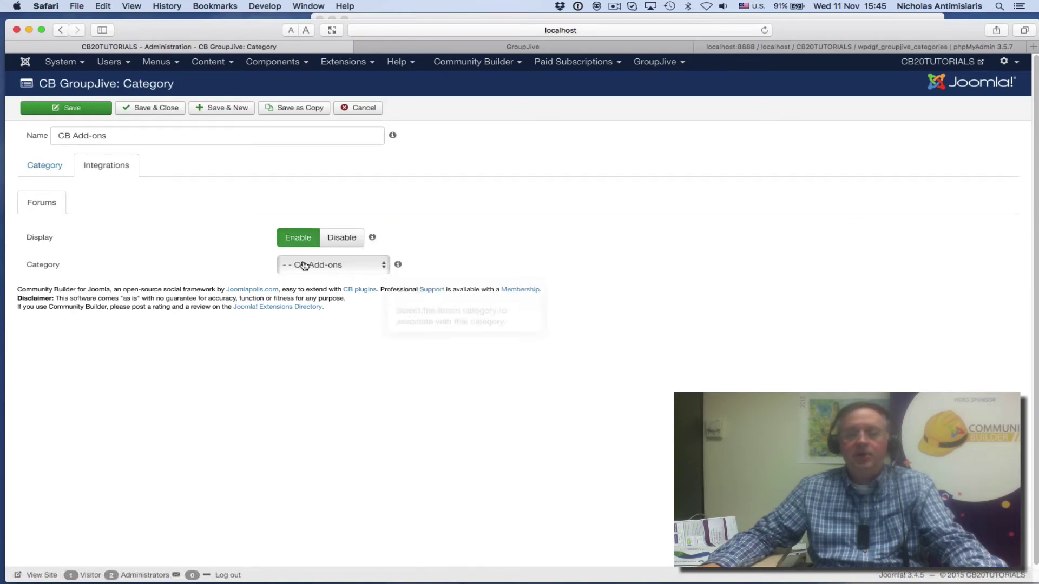
mouse_move(307, 267)
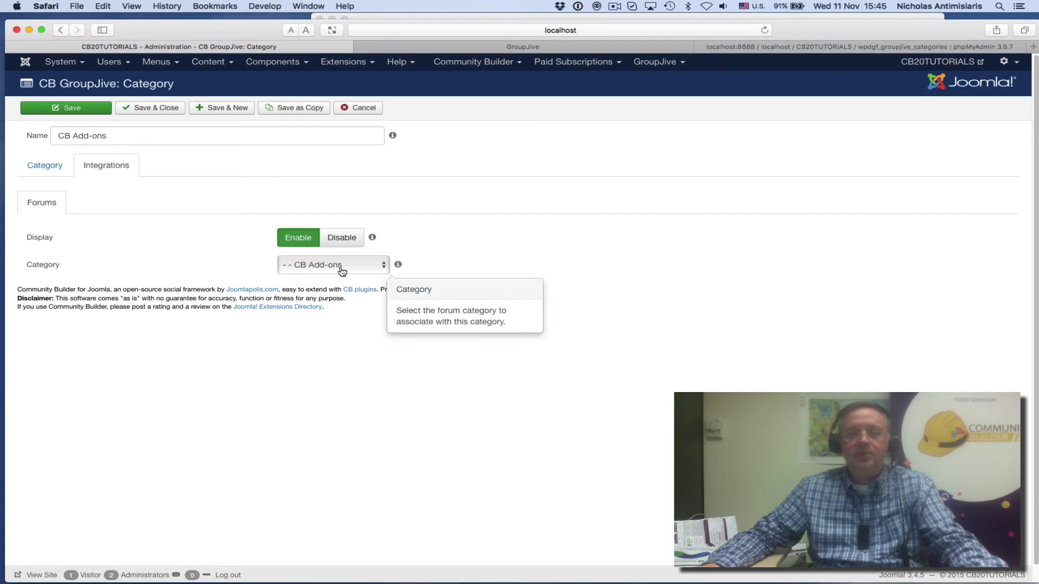
click(361, 108)
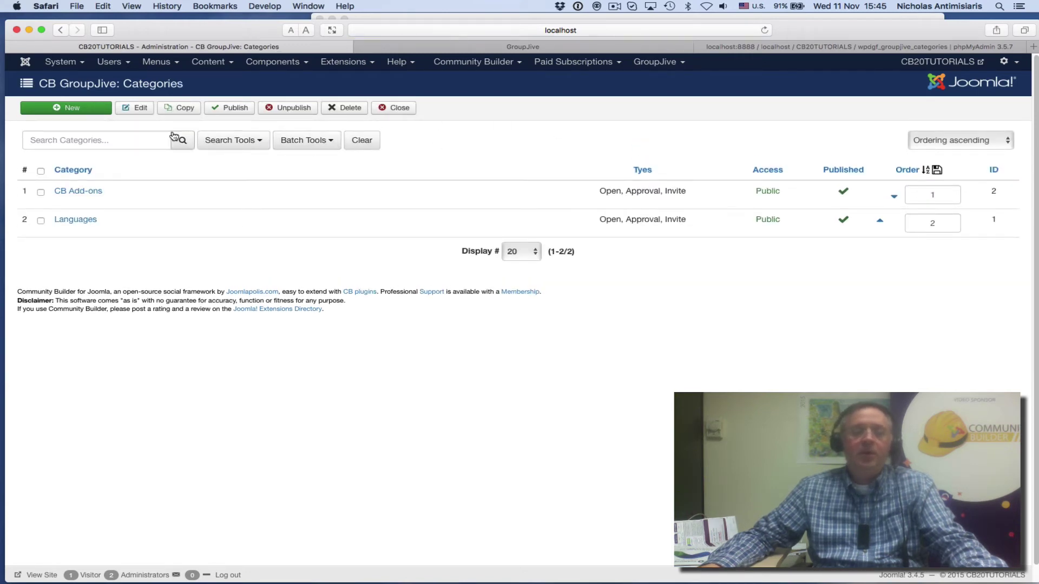
click(58, 108)
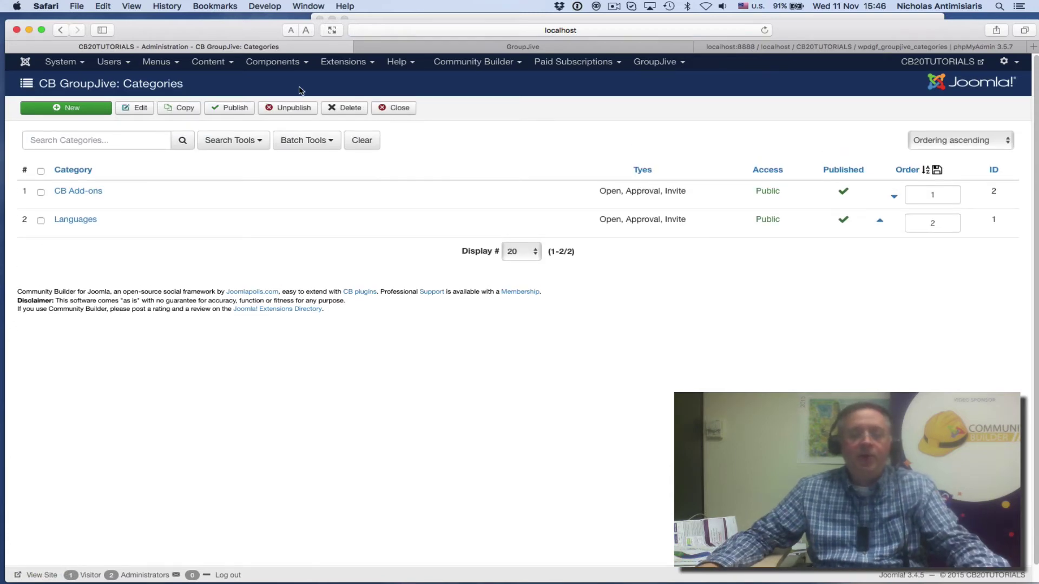
Open Kunena Forum Categories, showing GroupJive groups nested under GJ Group Discussions
click(264, 65)
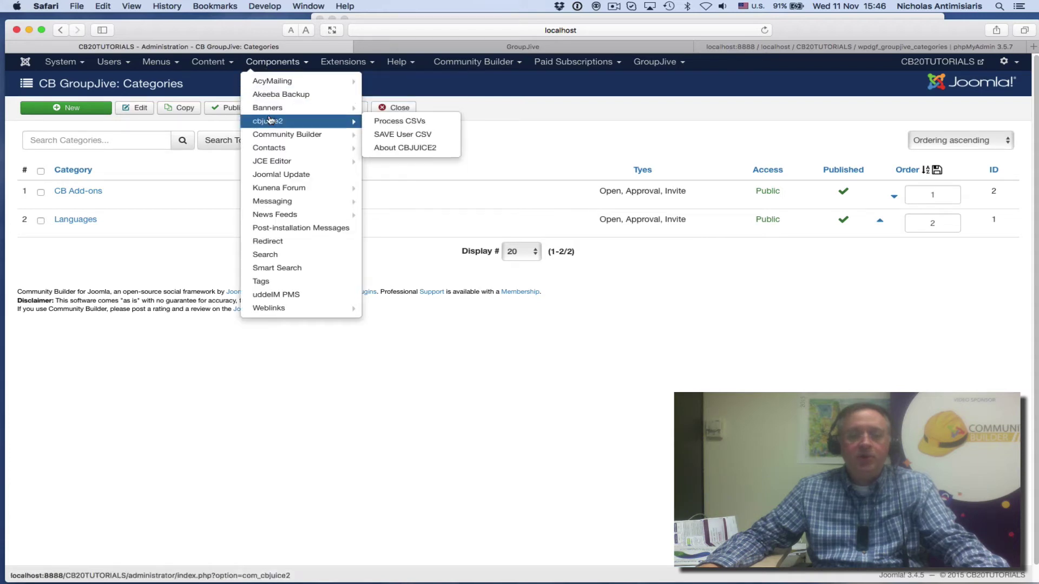
mouse_move(325, 188)
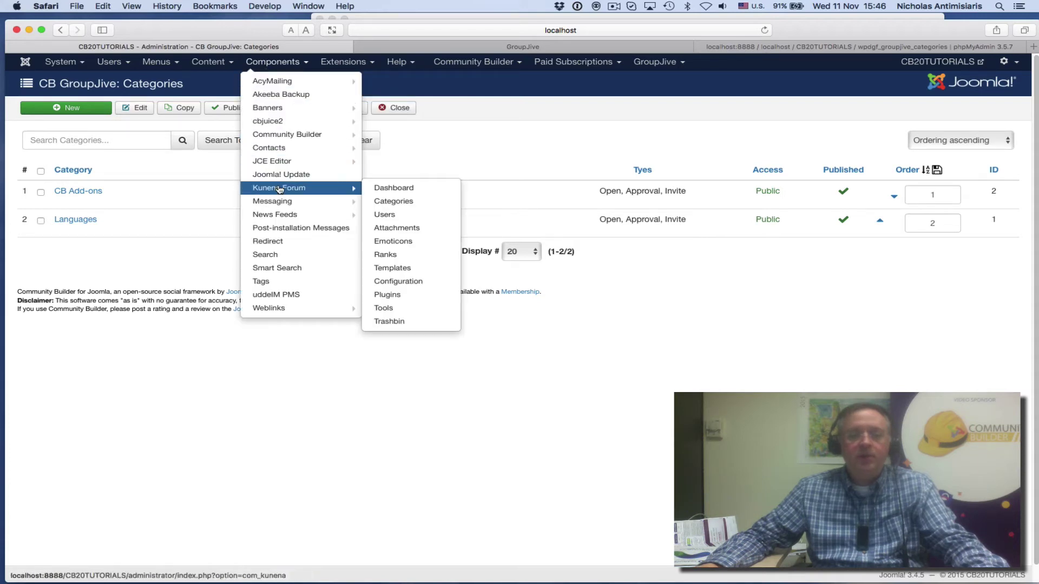
click(395, 202)
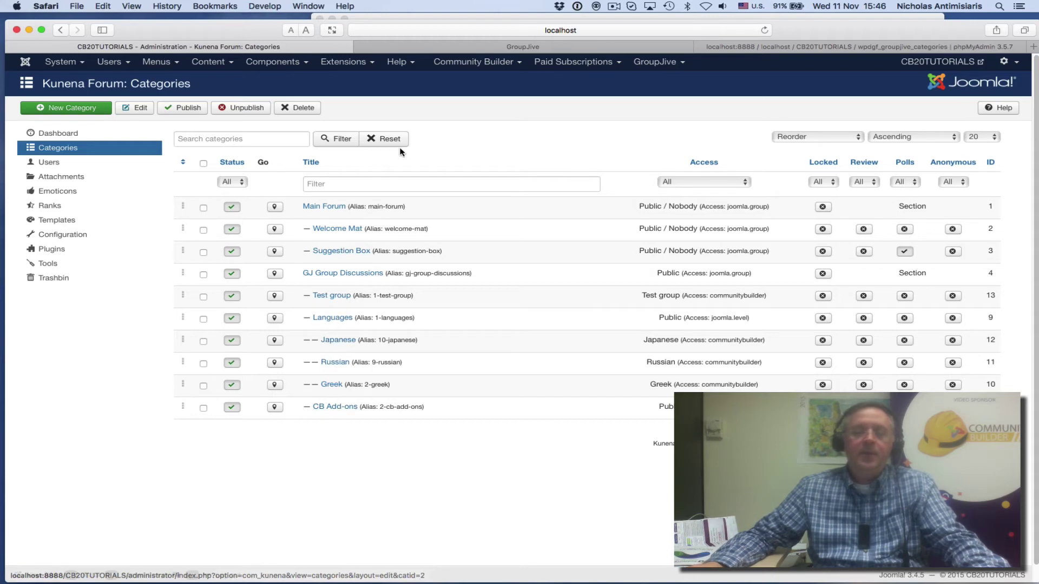
Glance over the GroupJive group's front-end page
click(519, 47)
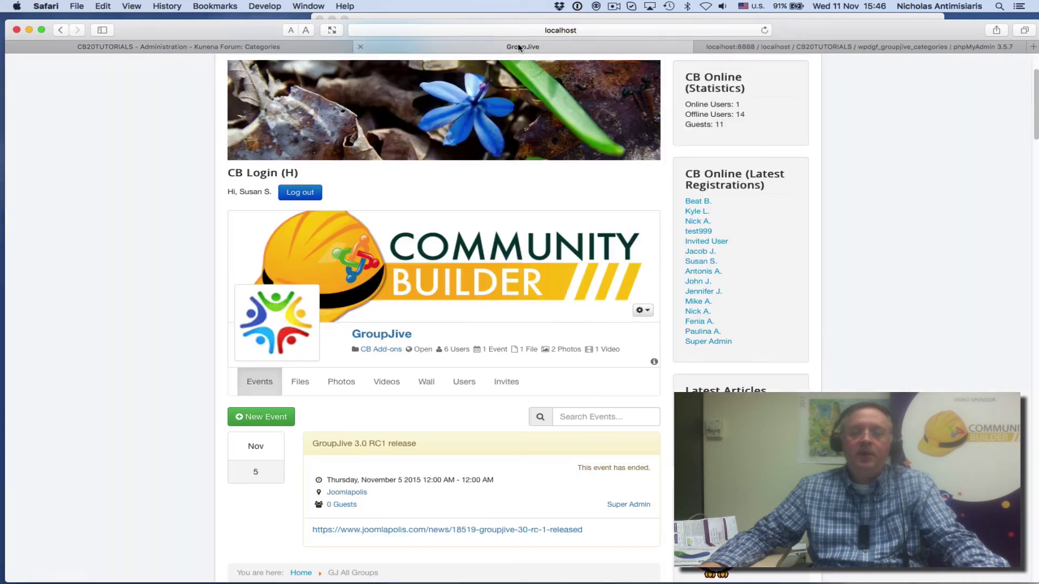
scroll(417, 295, down, 5)
scroll(377, 242, up, 3)
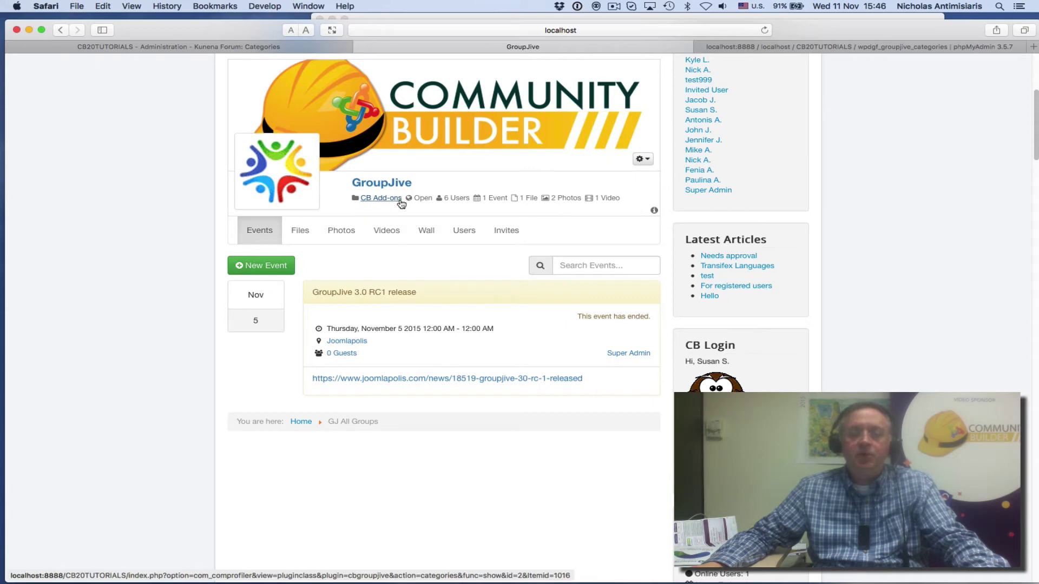
Edit the GroupJive group, keep Integrations > Forums enabled, save, and view its front-end page
click(295, 46)
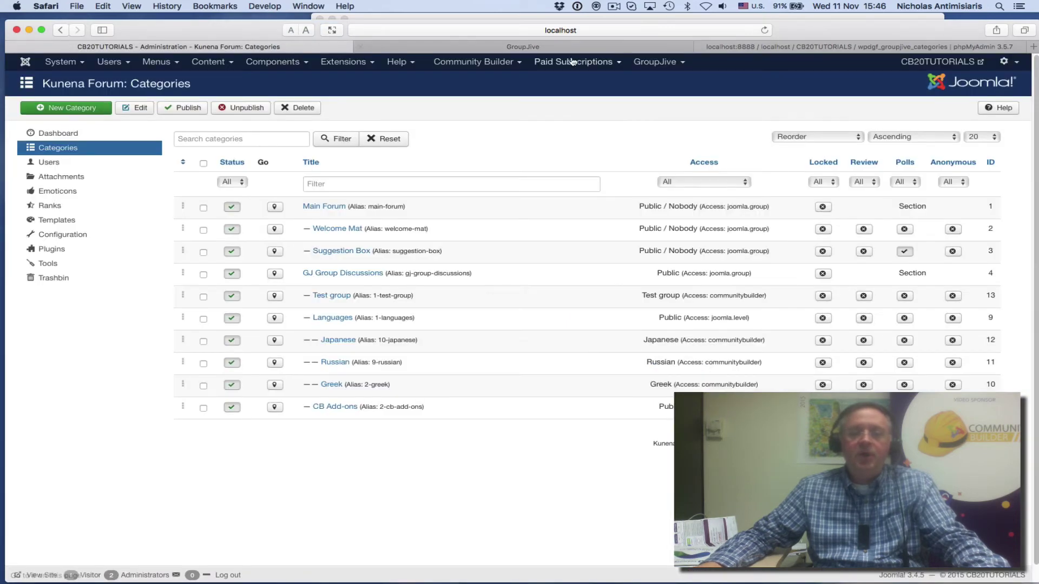
click(641, 63)
mouse_move(658, 94)
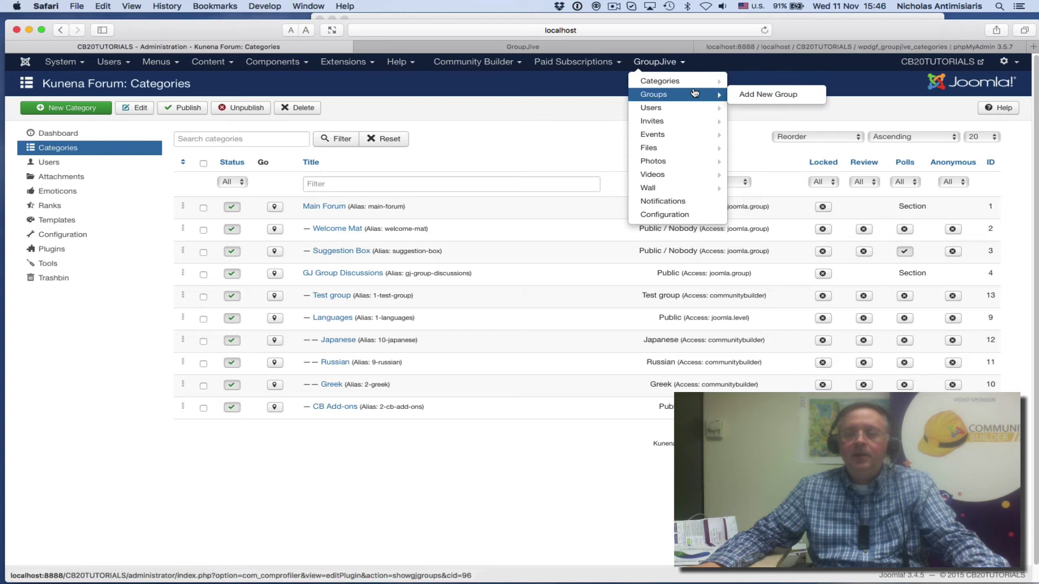
click(663, 95)
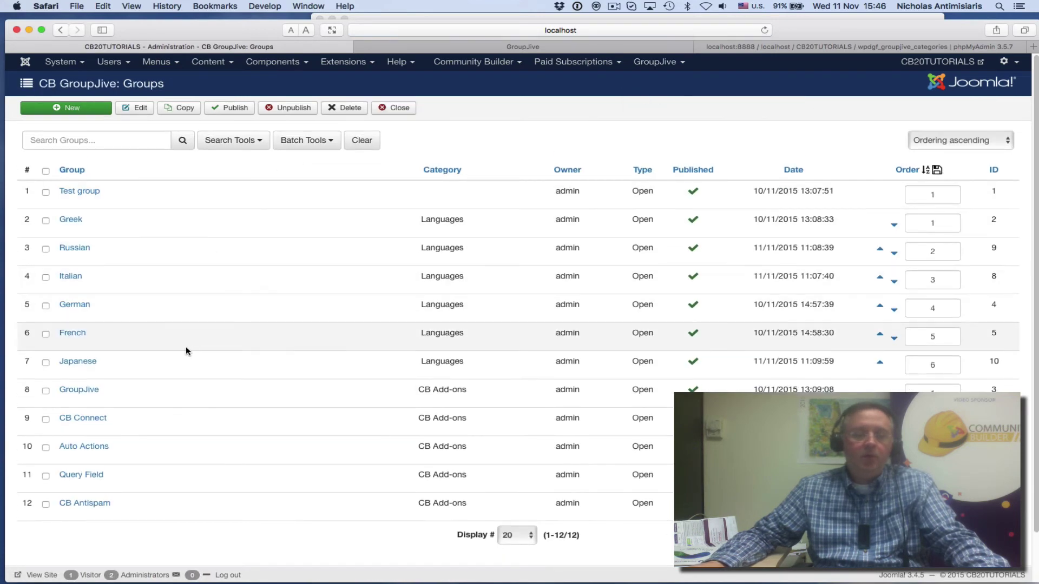
click(85, 394)
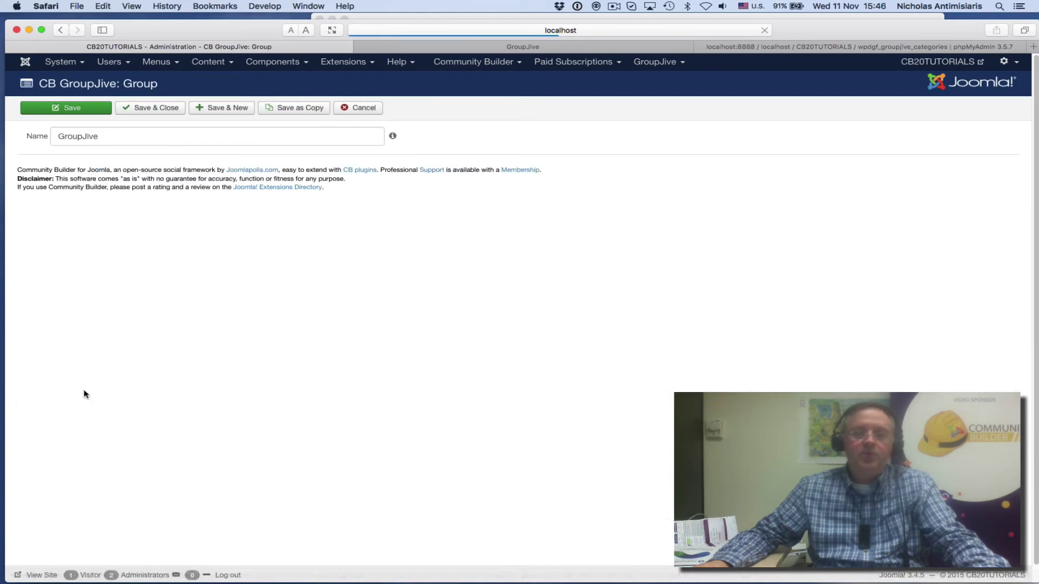
click(134, 165)
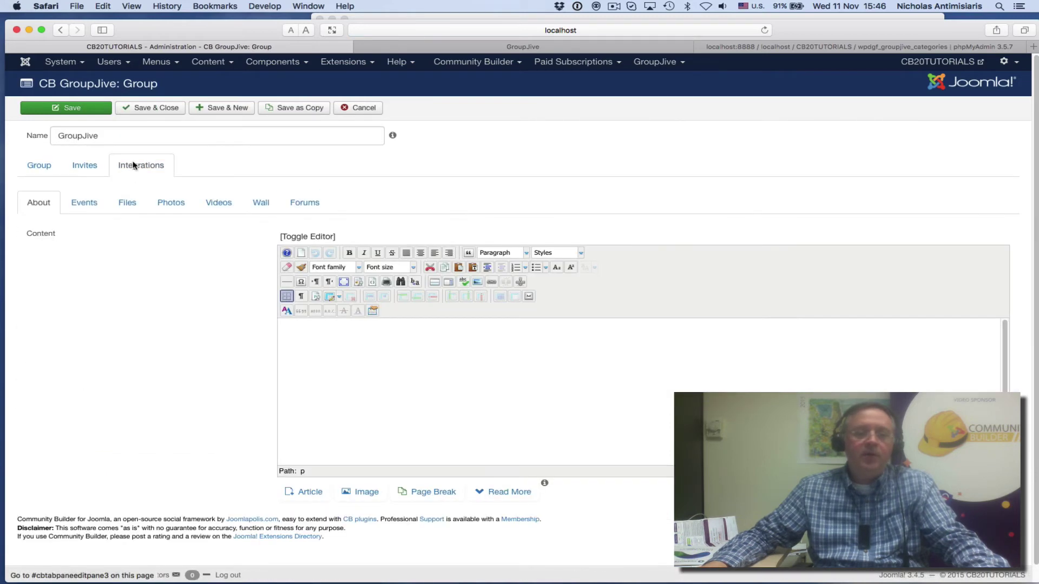
click(311, 204)
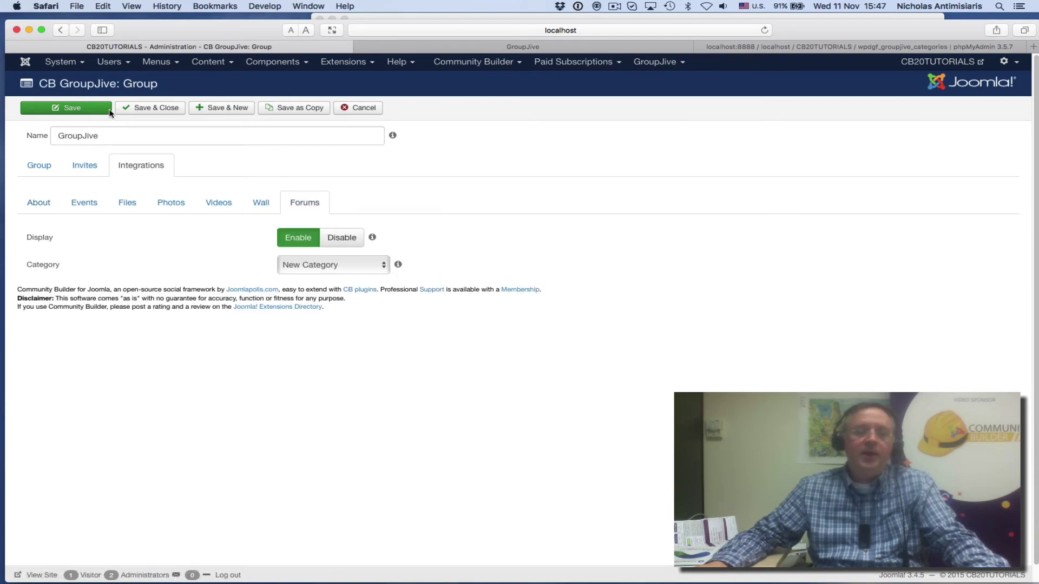
click(86, 109)
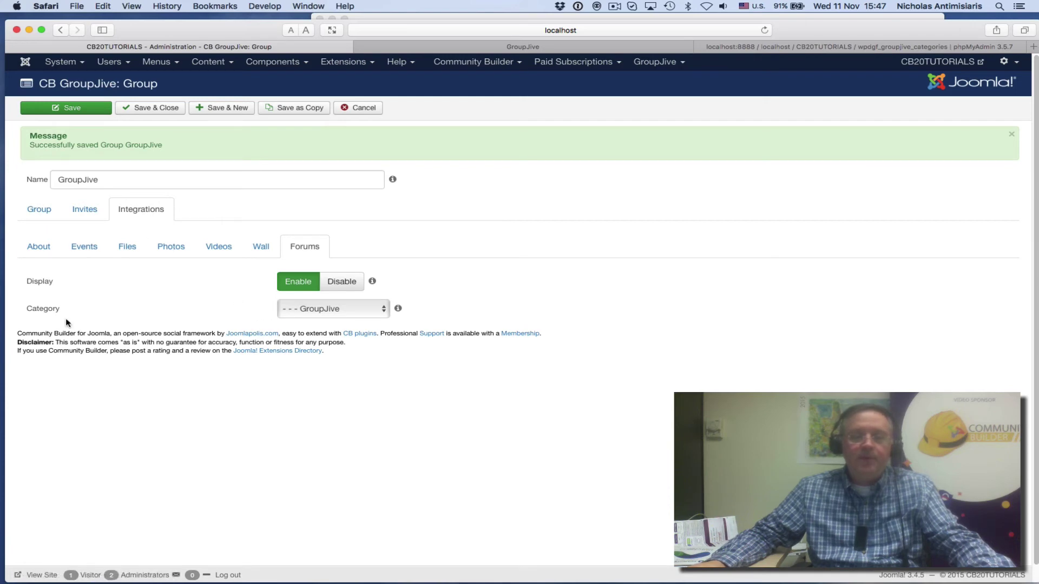
mouse_move(315, 314)
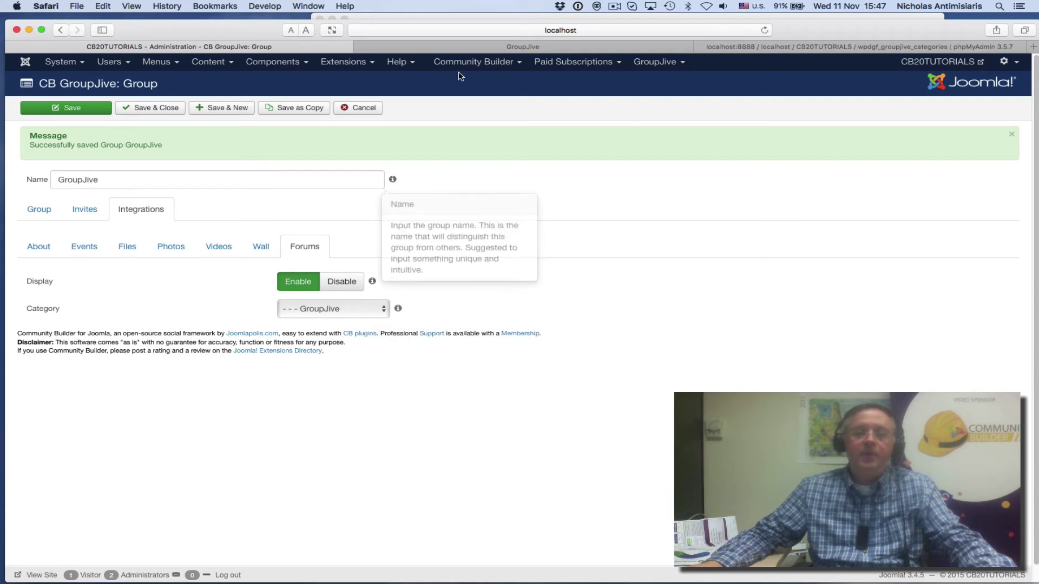
click(491, 47)
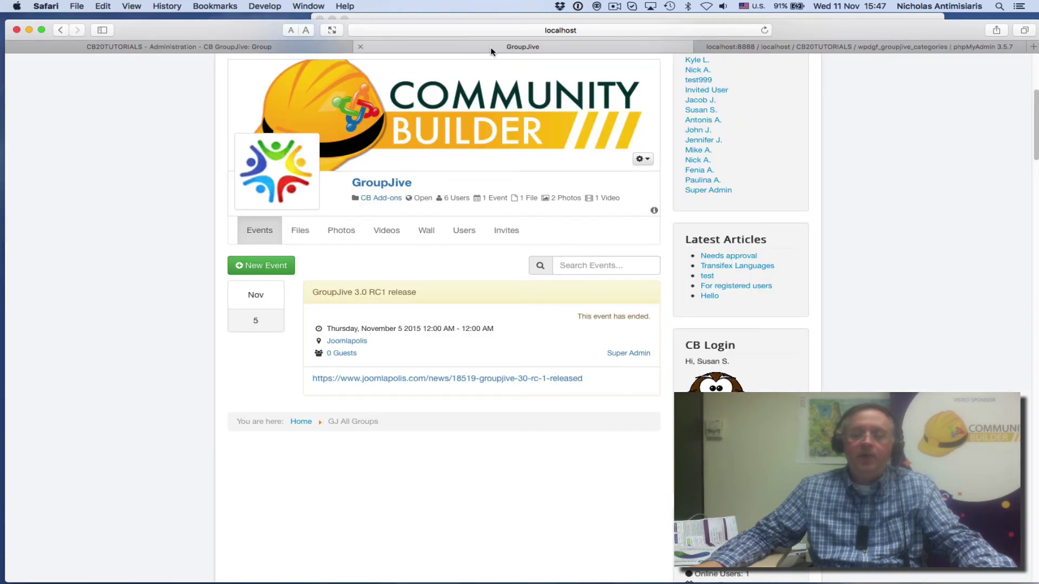
Reload the group page, open its new Forums tab and try New Post, which returns Access Denied
click(762, 31)
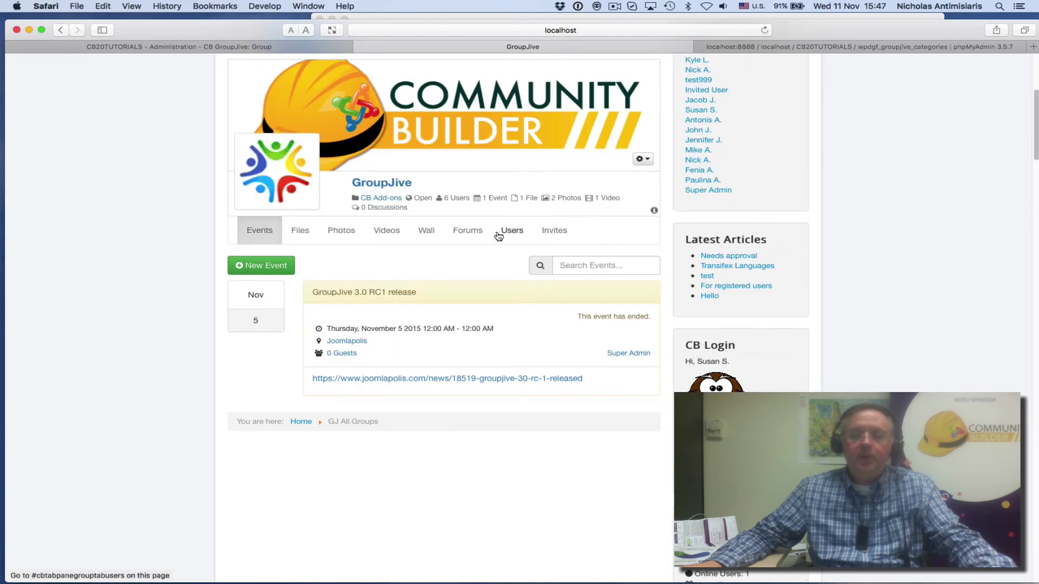
click(466, 232)
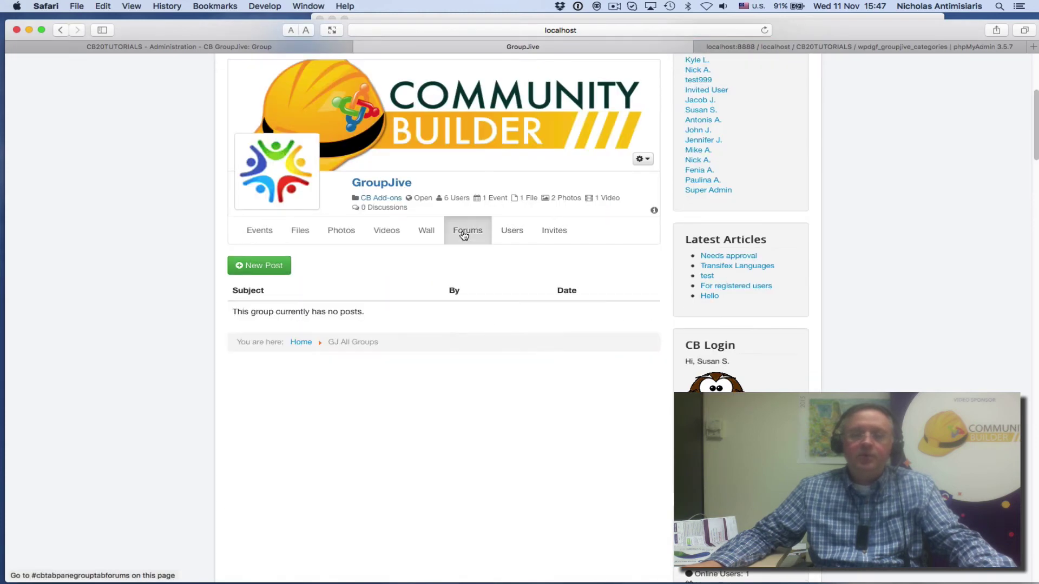
click(254, 267)
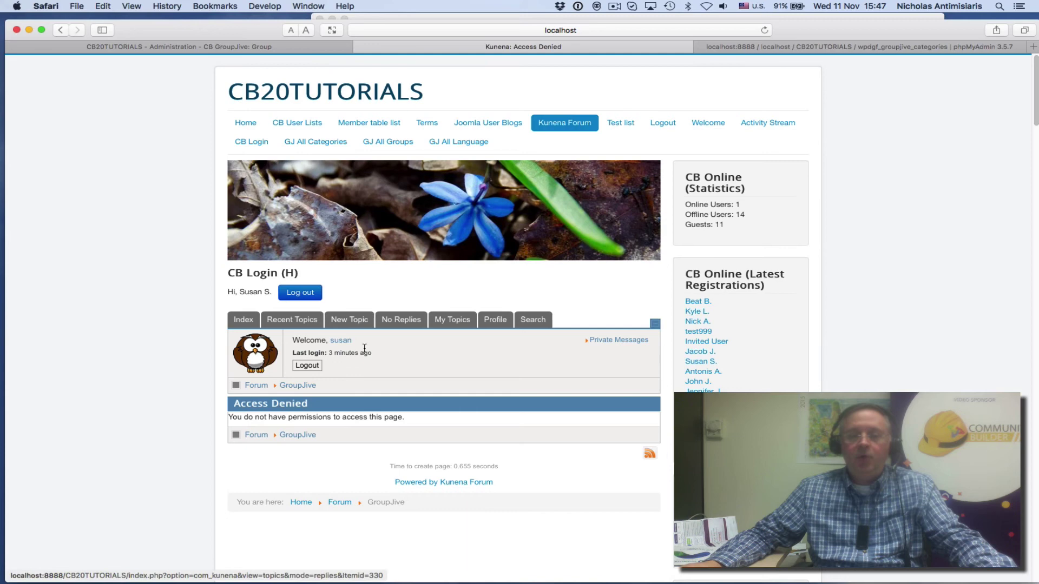
triple_click(234, 401)
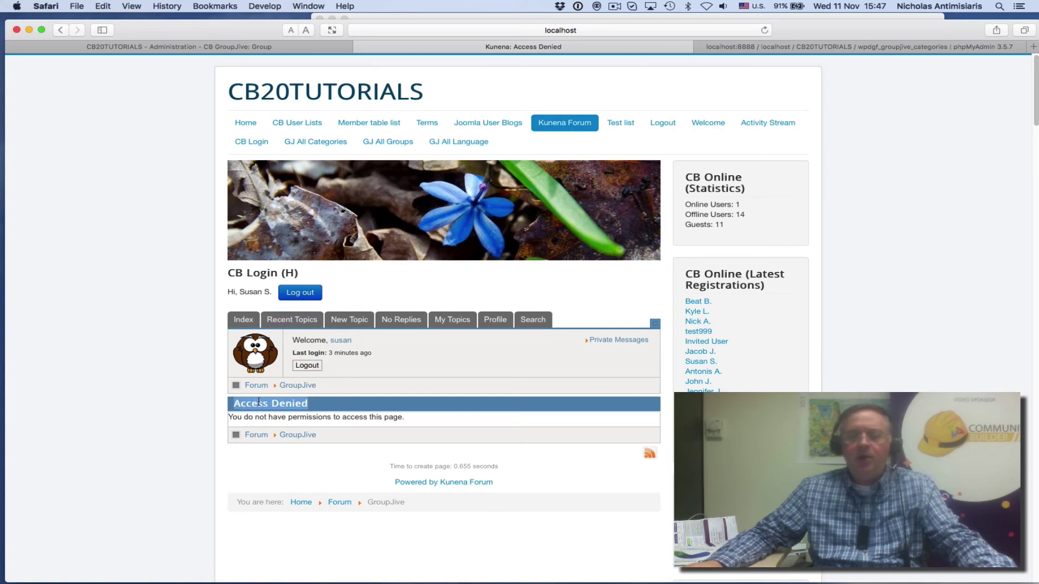
drag(258, 401, 273, 401)
Go to the Kunena forum index listing Languages and CB Add-ons under GJ Group Discussions
click(259, 401)
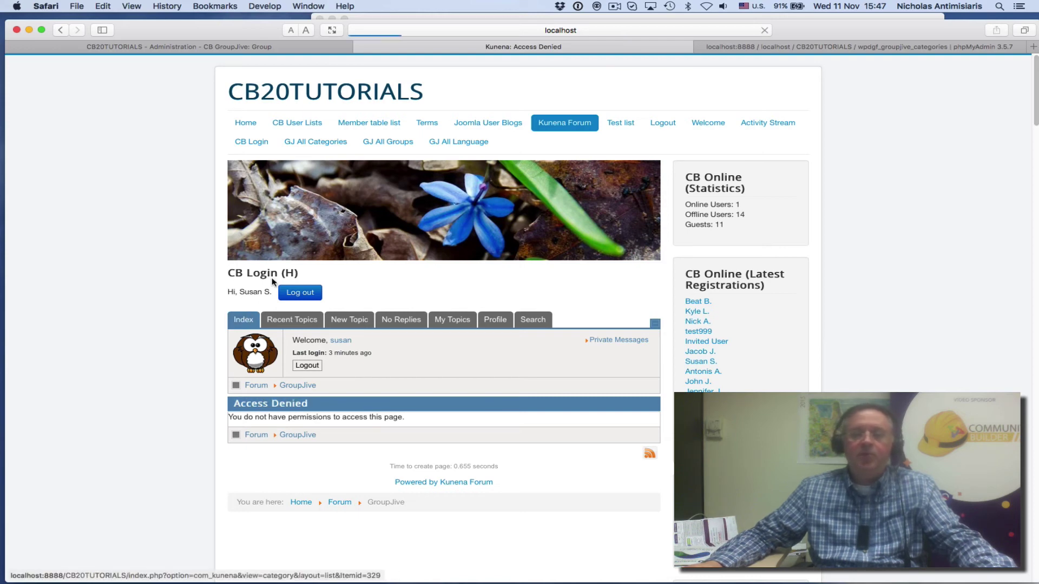
scroll(443, 271, down, 6)
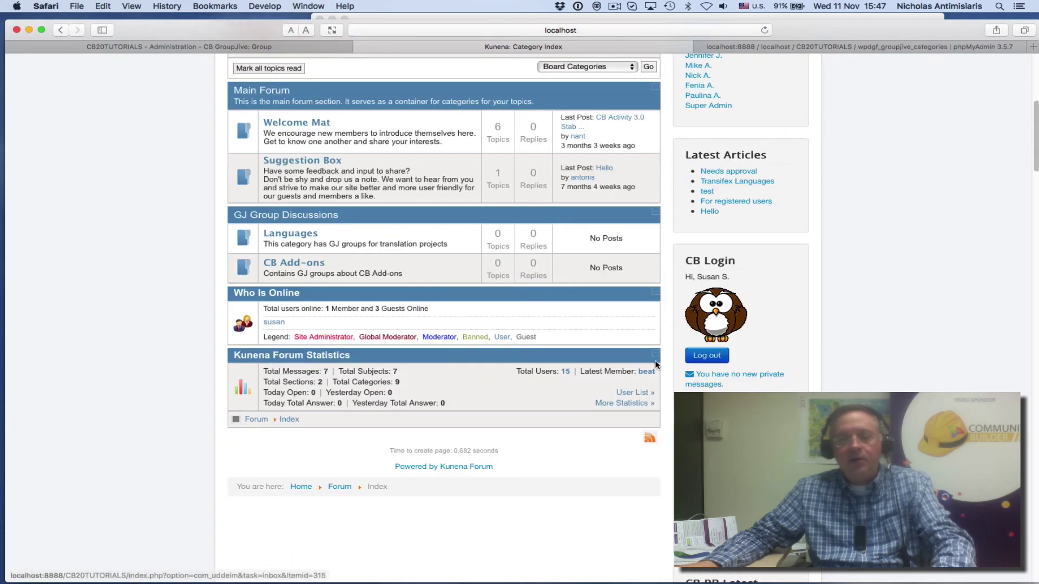
scroll(429, 290, up, 2)
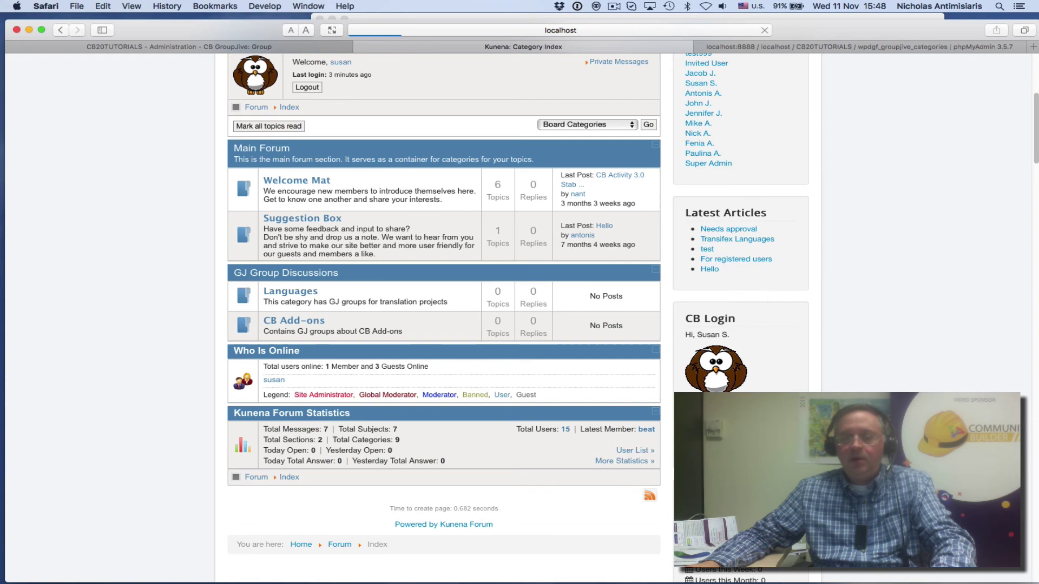
Log in to the site front end as the administrator through the CB Login form
scroll(755, 382, down, 3)
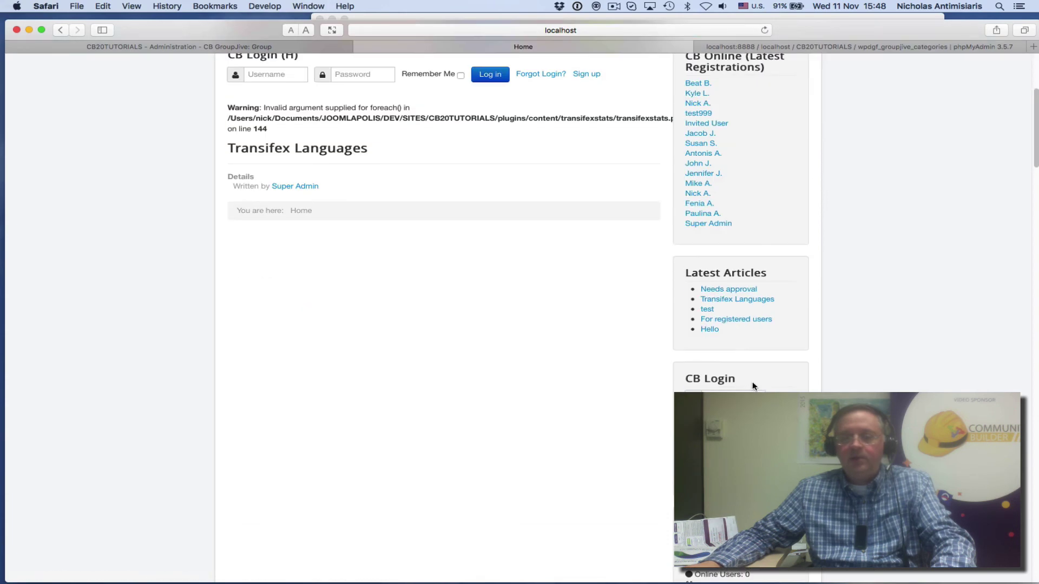
click(726, 390)
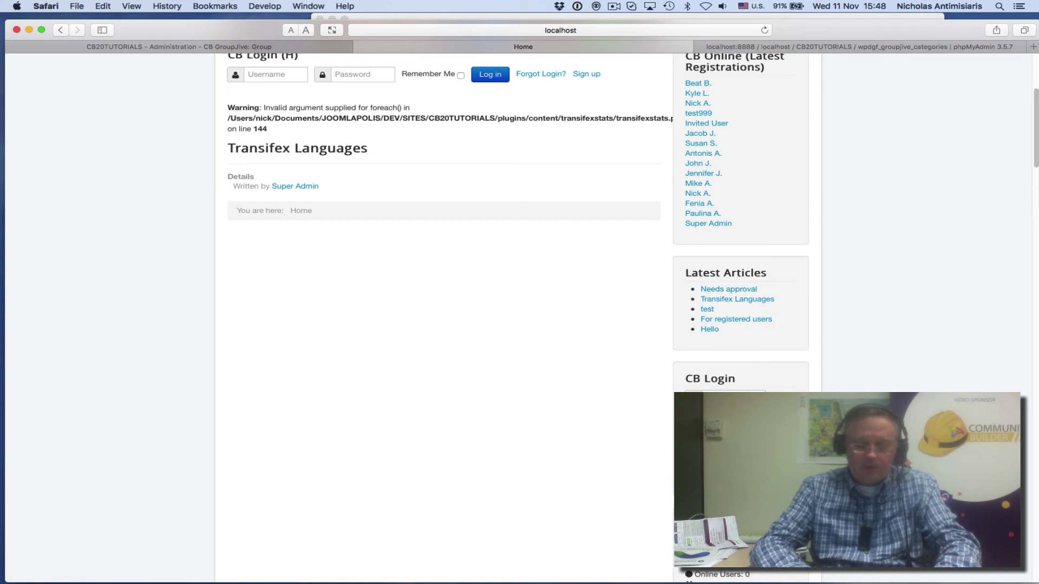
key(Return)
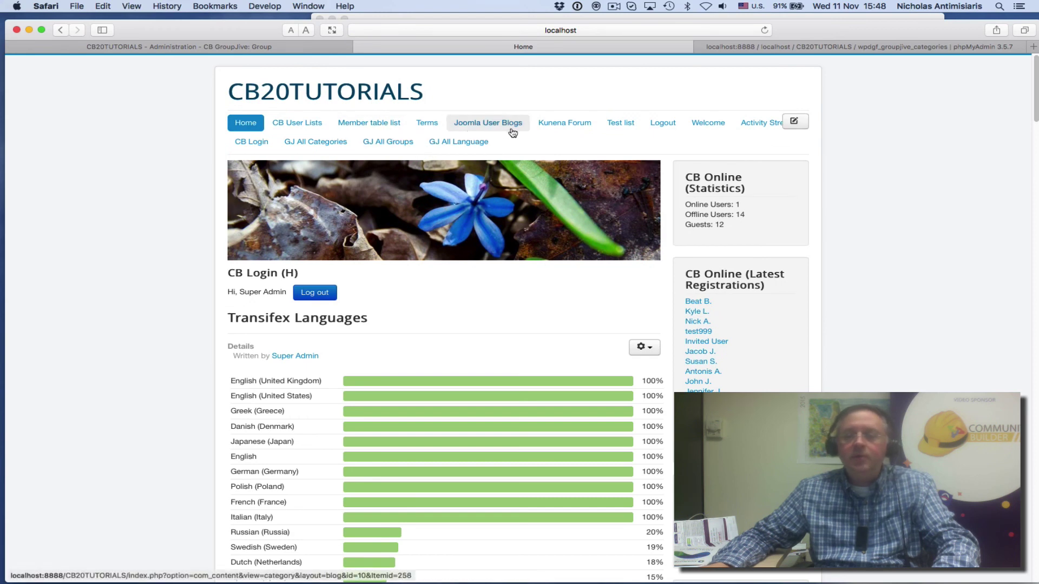
Browse Kunena's forum index: Test group, Languages (Japanese, Russian, Greek) and CB Add-ons with GroupJive
click(559, 127)
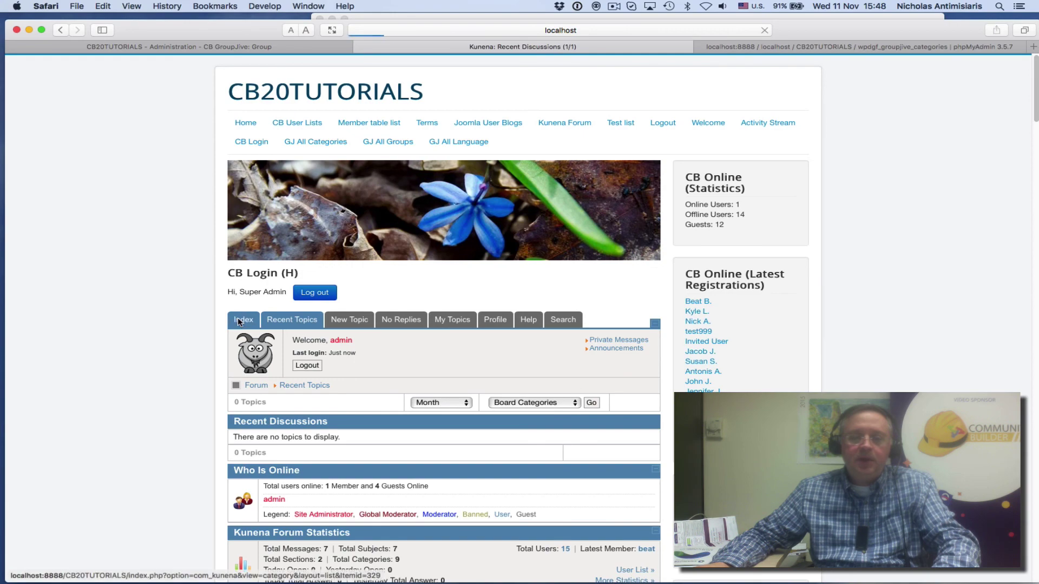
click(226, 315)
scroll(186, 301, down, 5)
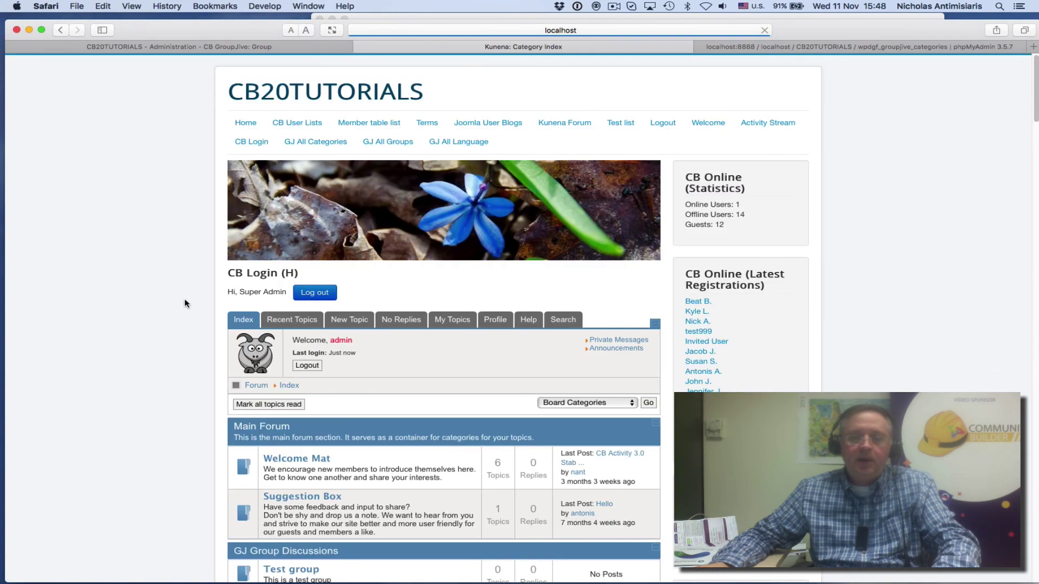
scroll(184, 303, down, 10)
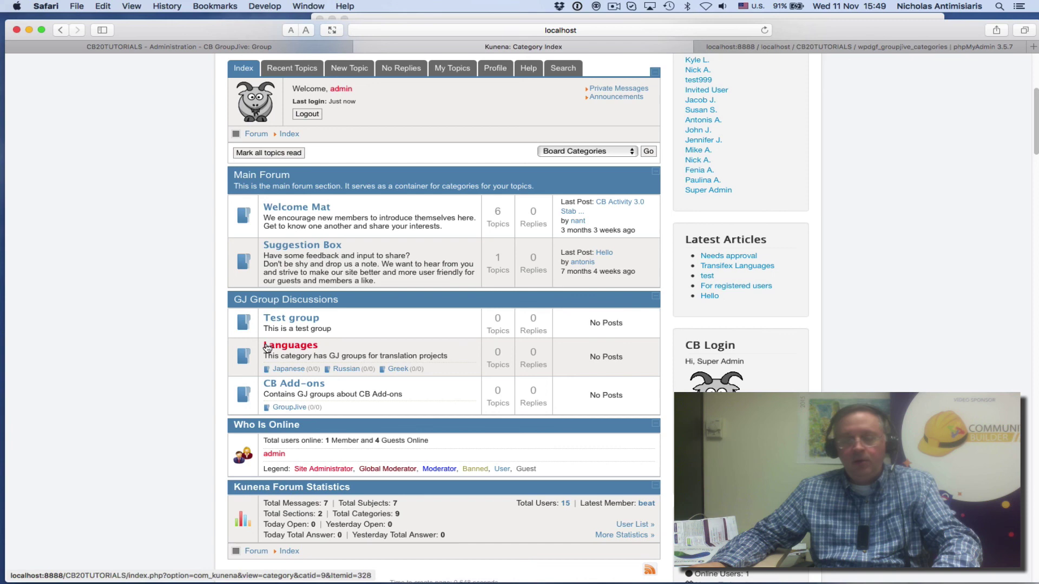
scroll(208, 373, up, 1)
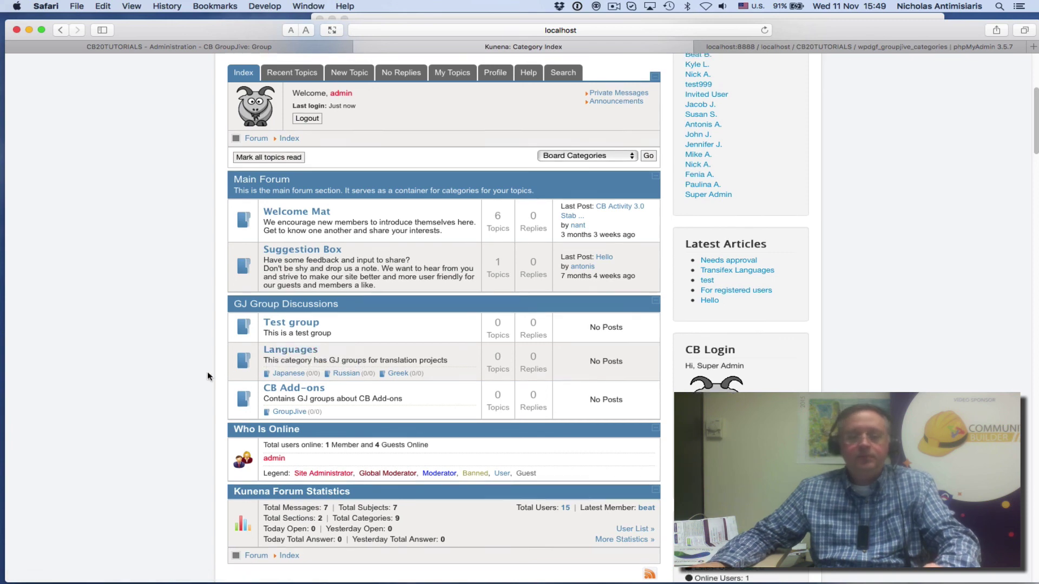
scroll(208, 374, up, 5)
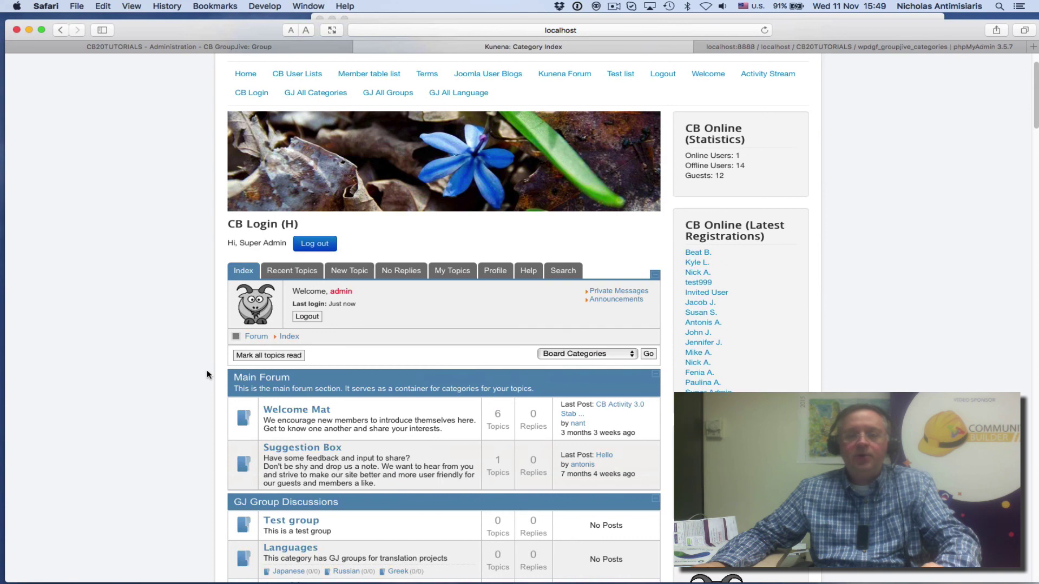
scroll(209, 374, up, 2)
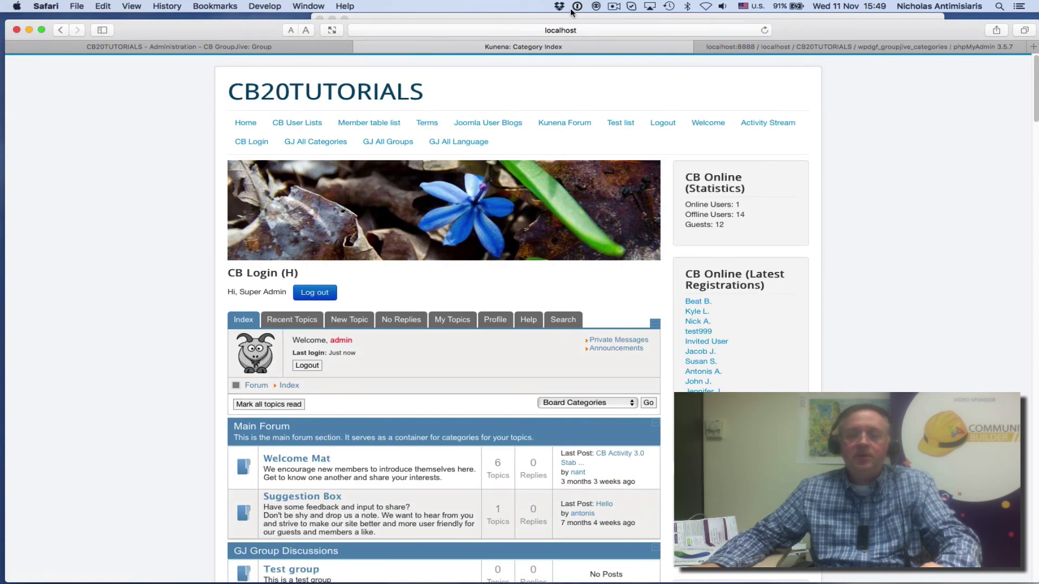